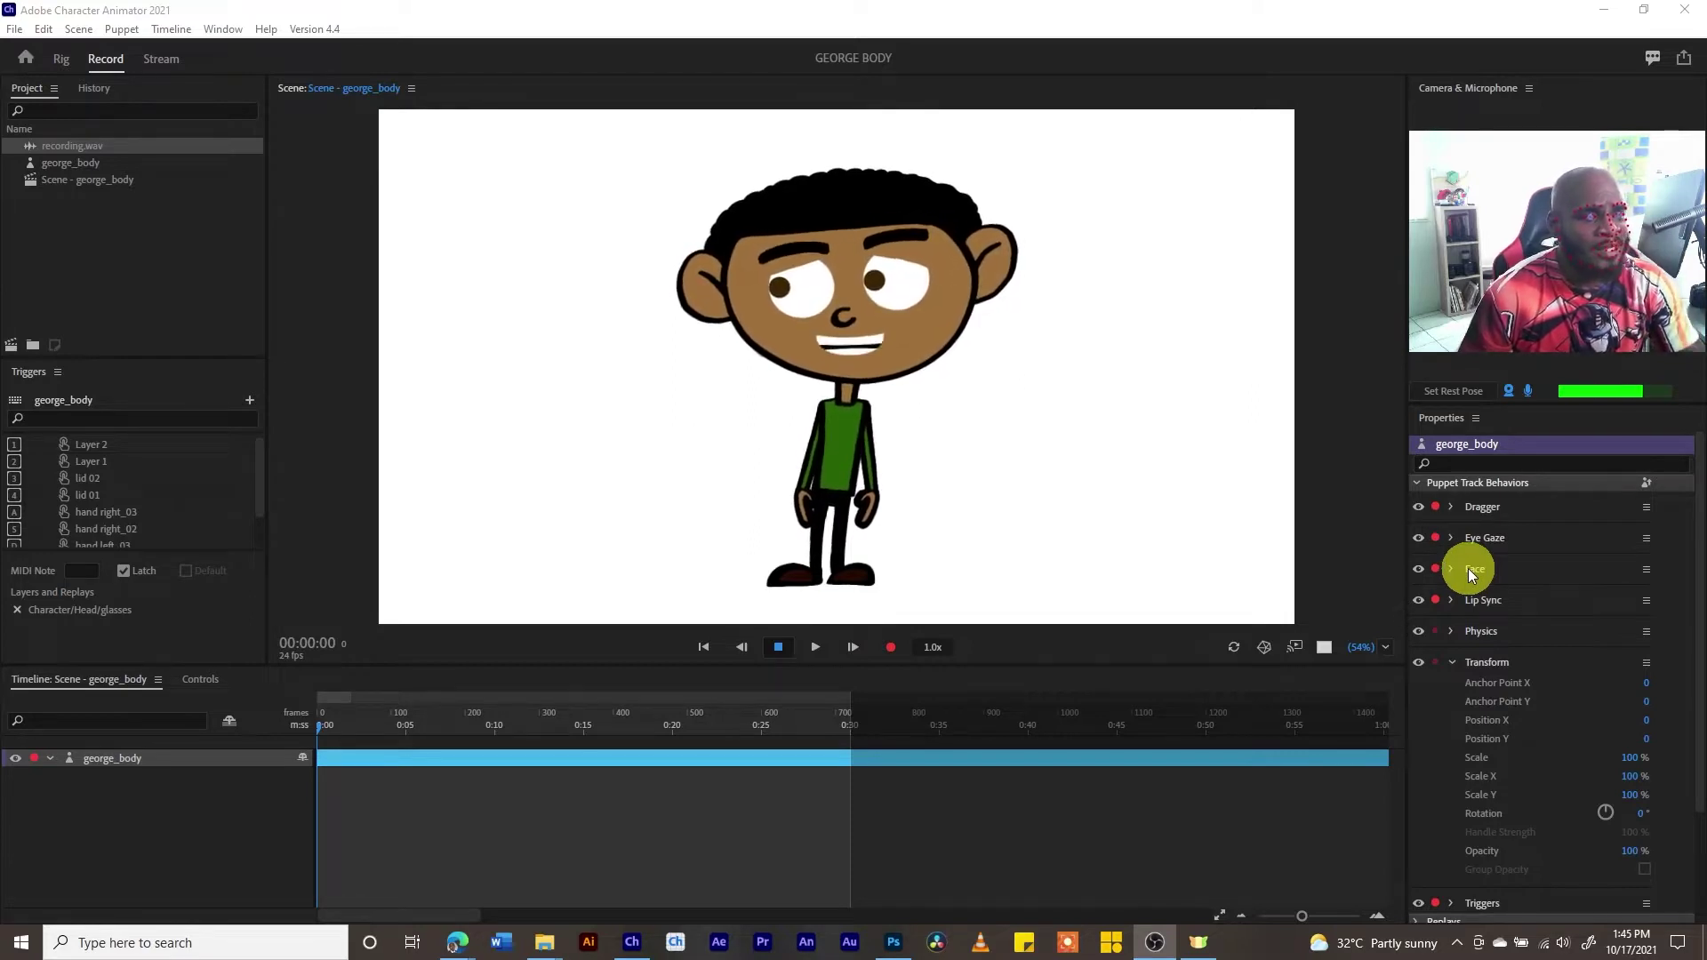
Arm only Face and Lip Sync on george_body, then start recording a live take.
left_click(1437, 569)
left_click(1436, 538)
left_click(1435, 508)
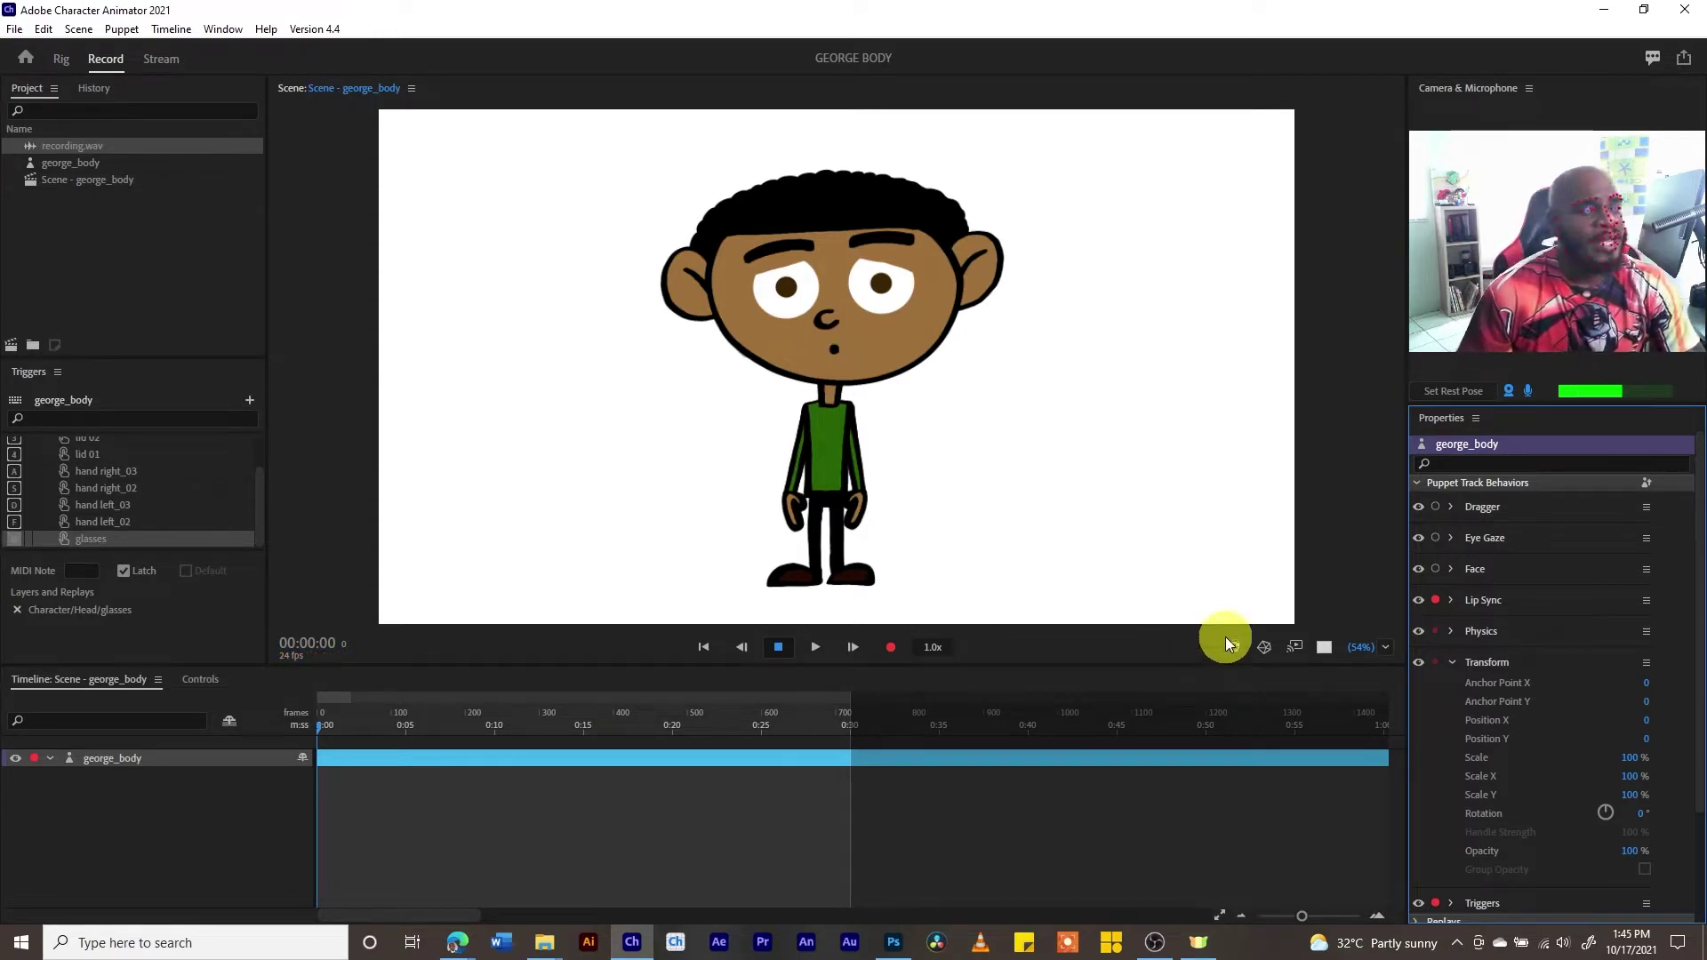
left_click(1436, 568)
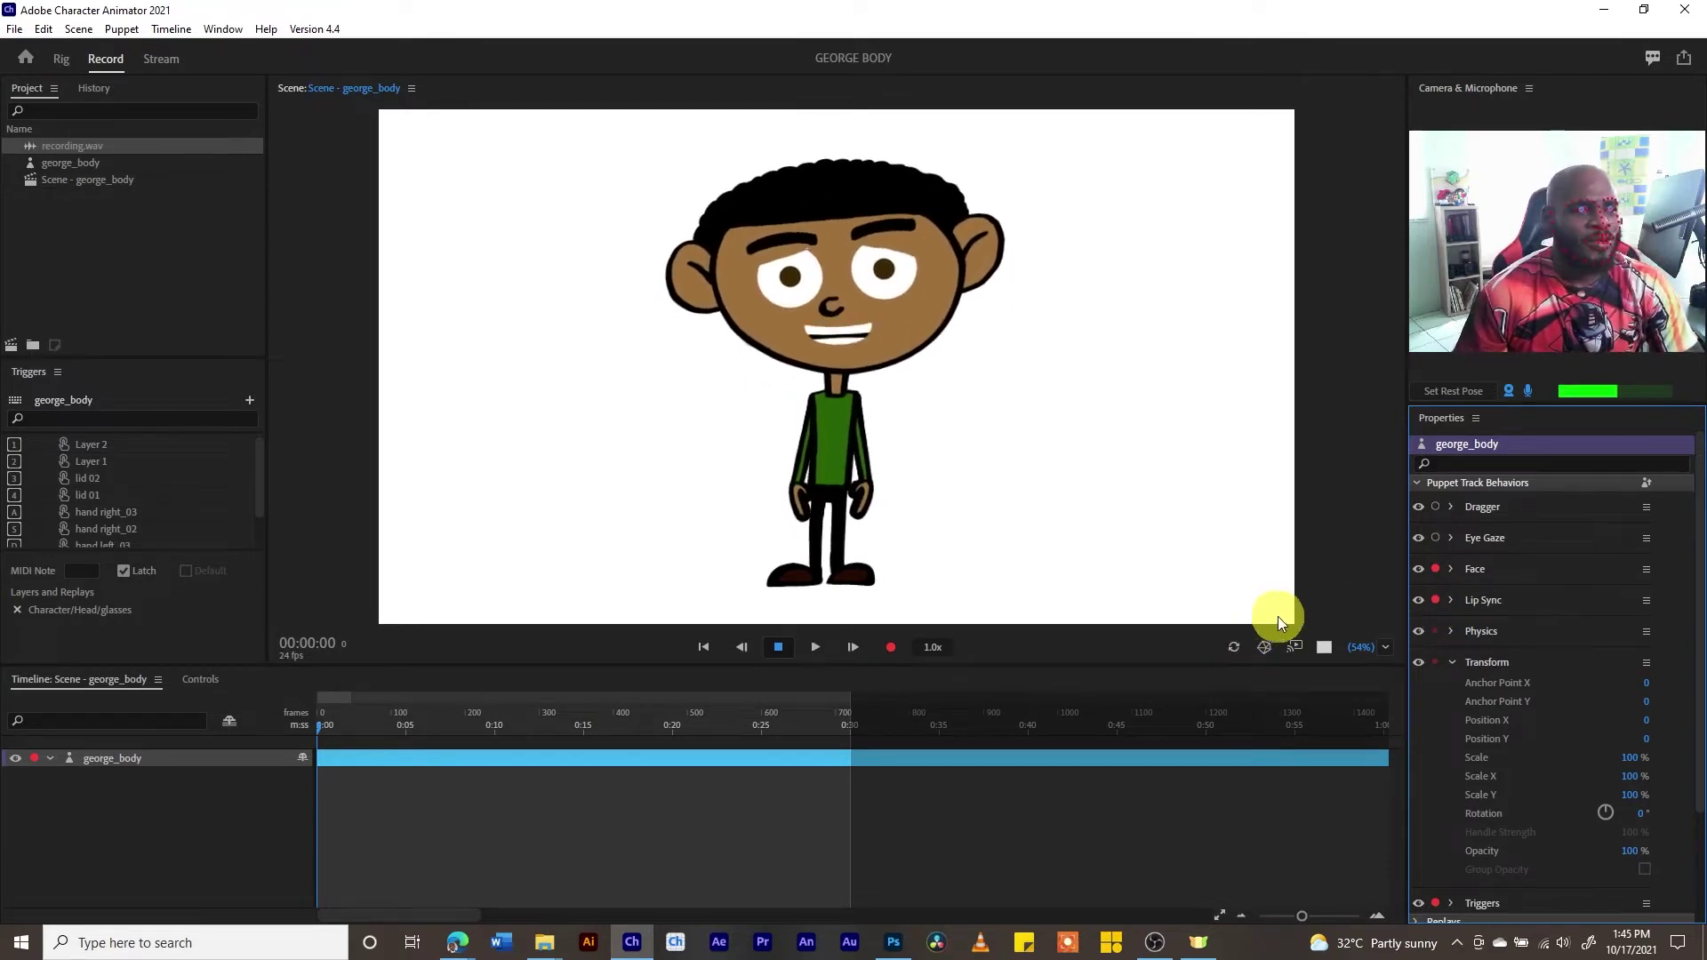
left_click(890, 649)
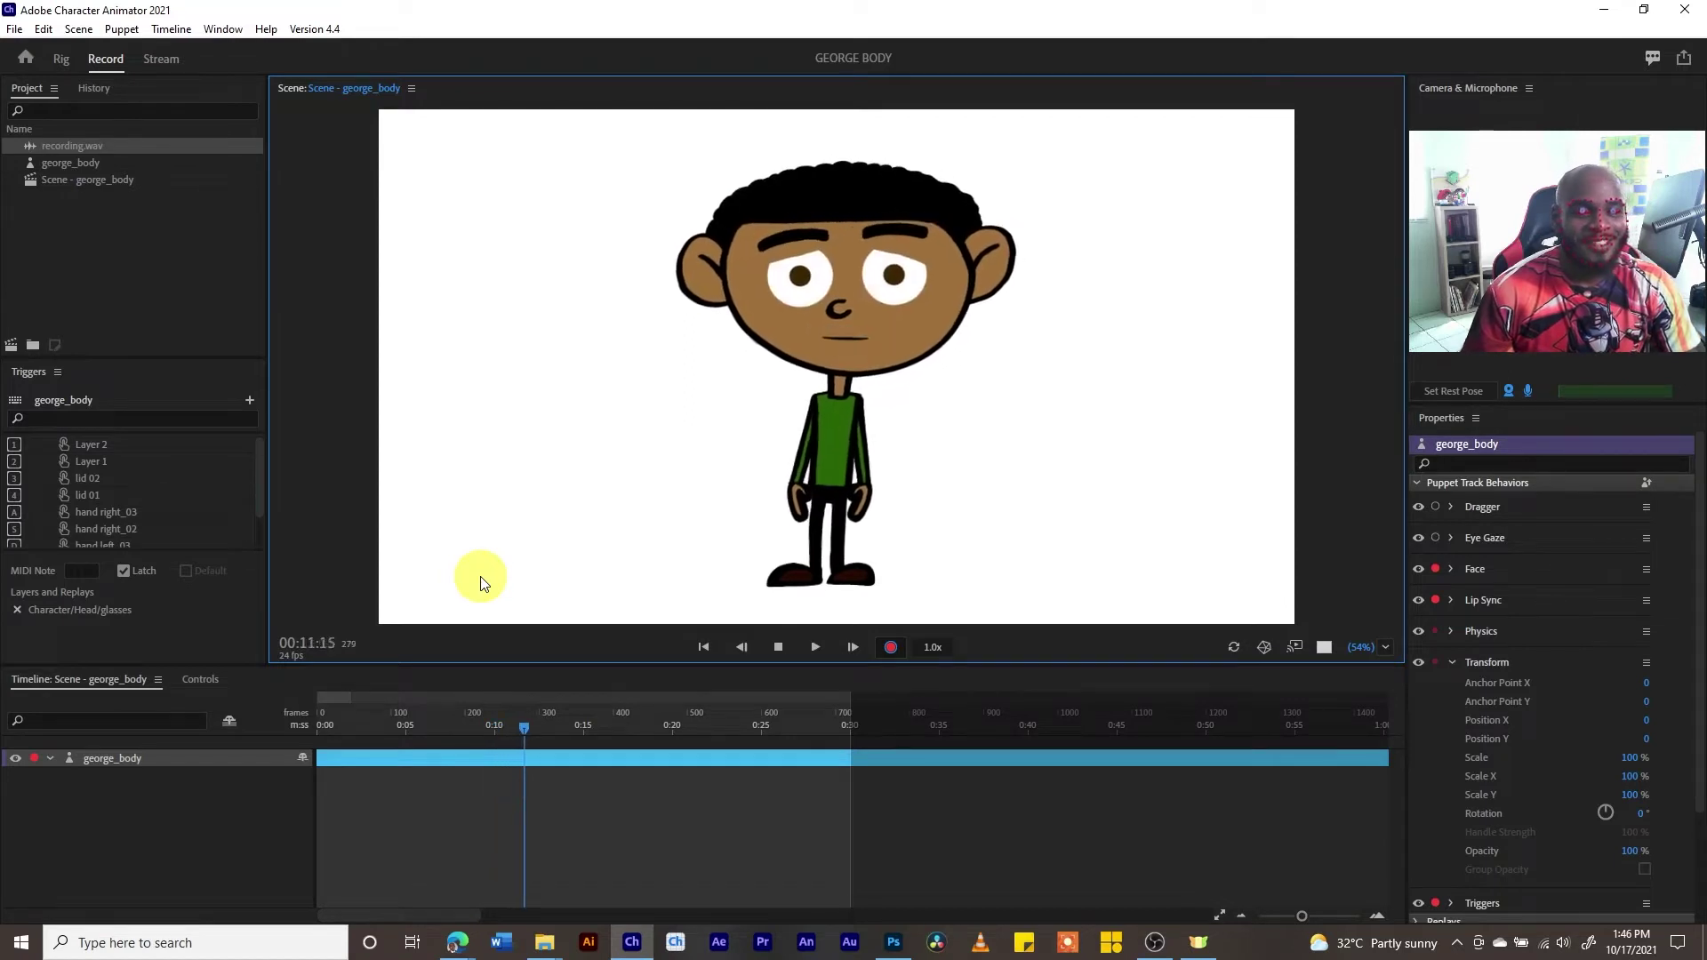
Stop the live take after about 12 seconds of recording.
key("space")
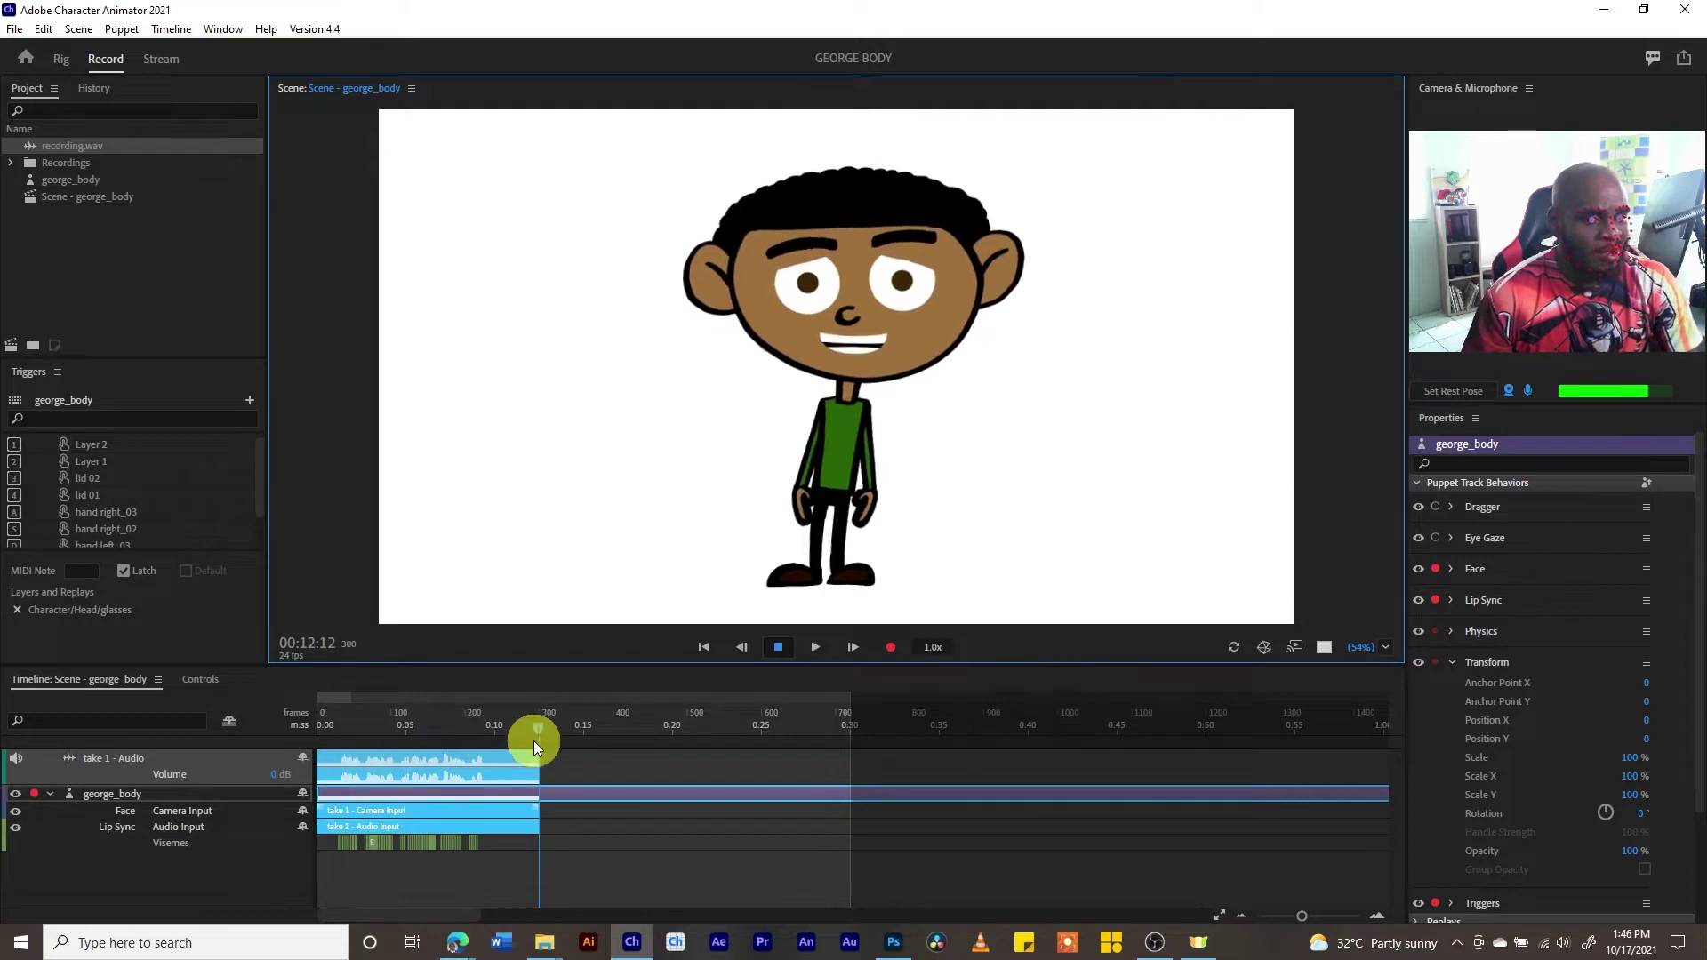
Zoom take 1 in on its opening Visemes blocks (M, Ee, S, D, W-Oo) to read them.
left_click_drag(1304, 913, 1314, 913)
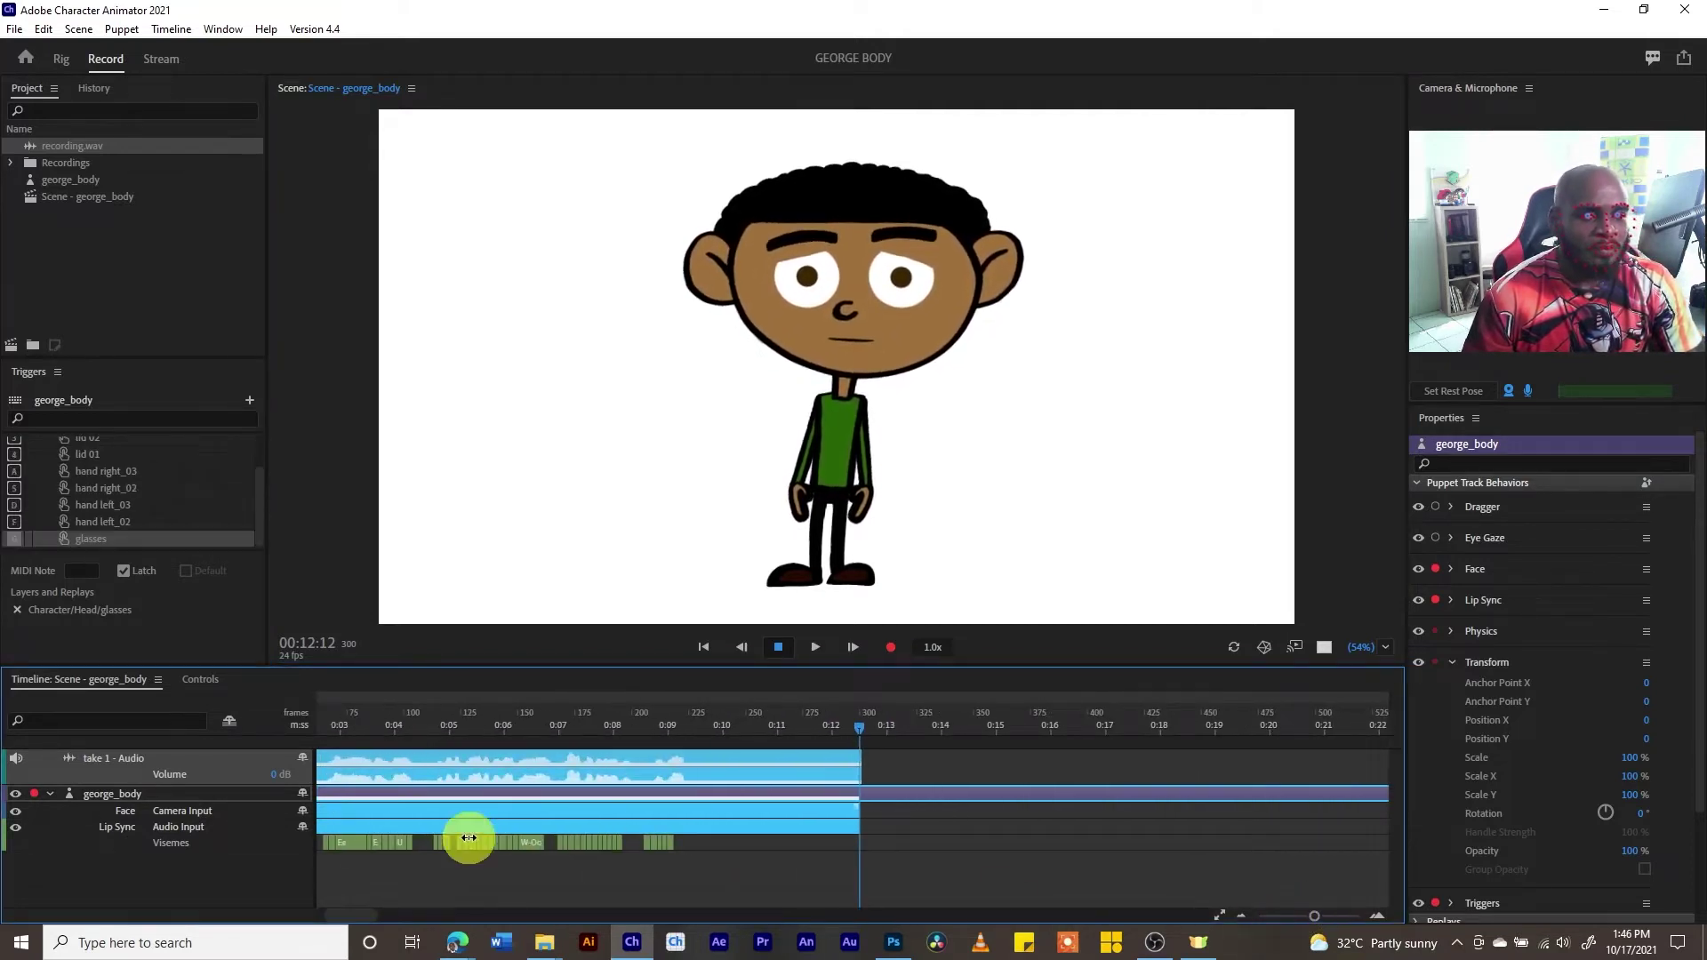
left_click_drag(356, 908, 350, 913)
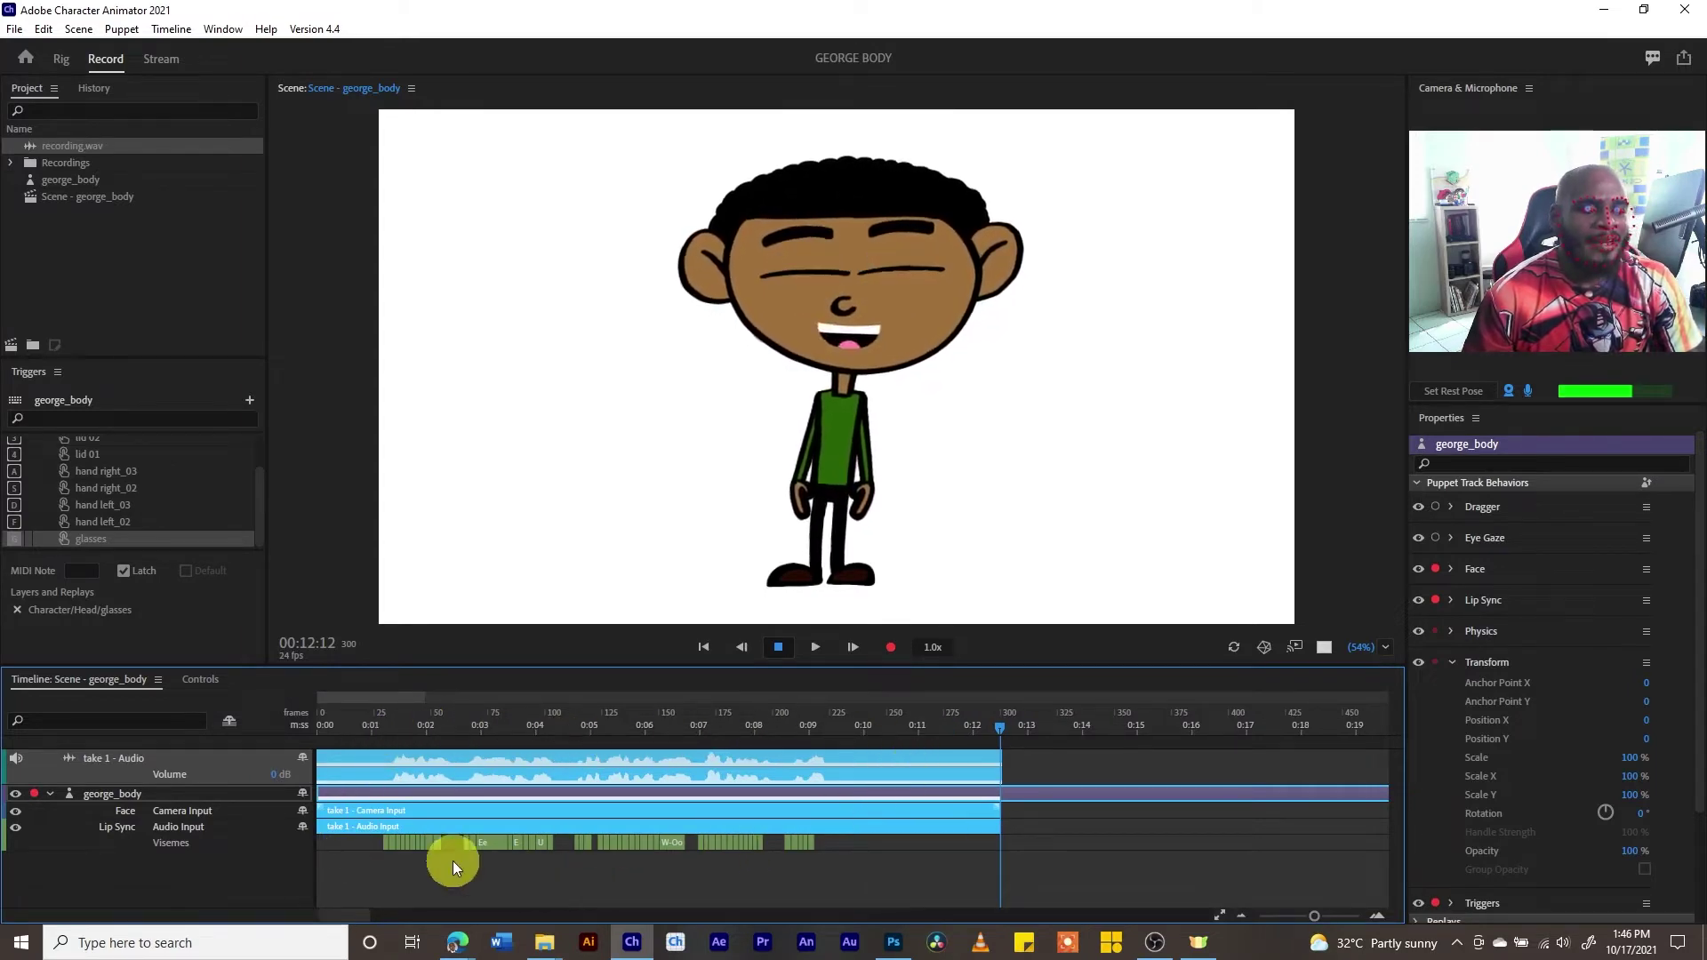
left_click(801, 806)
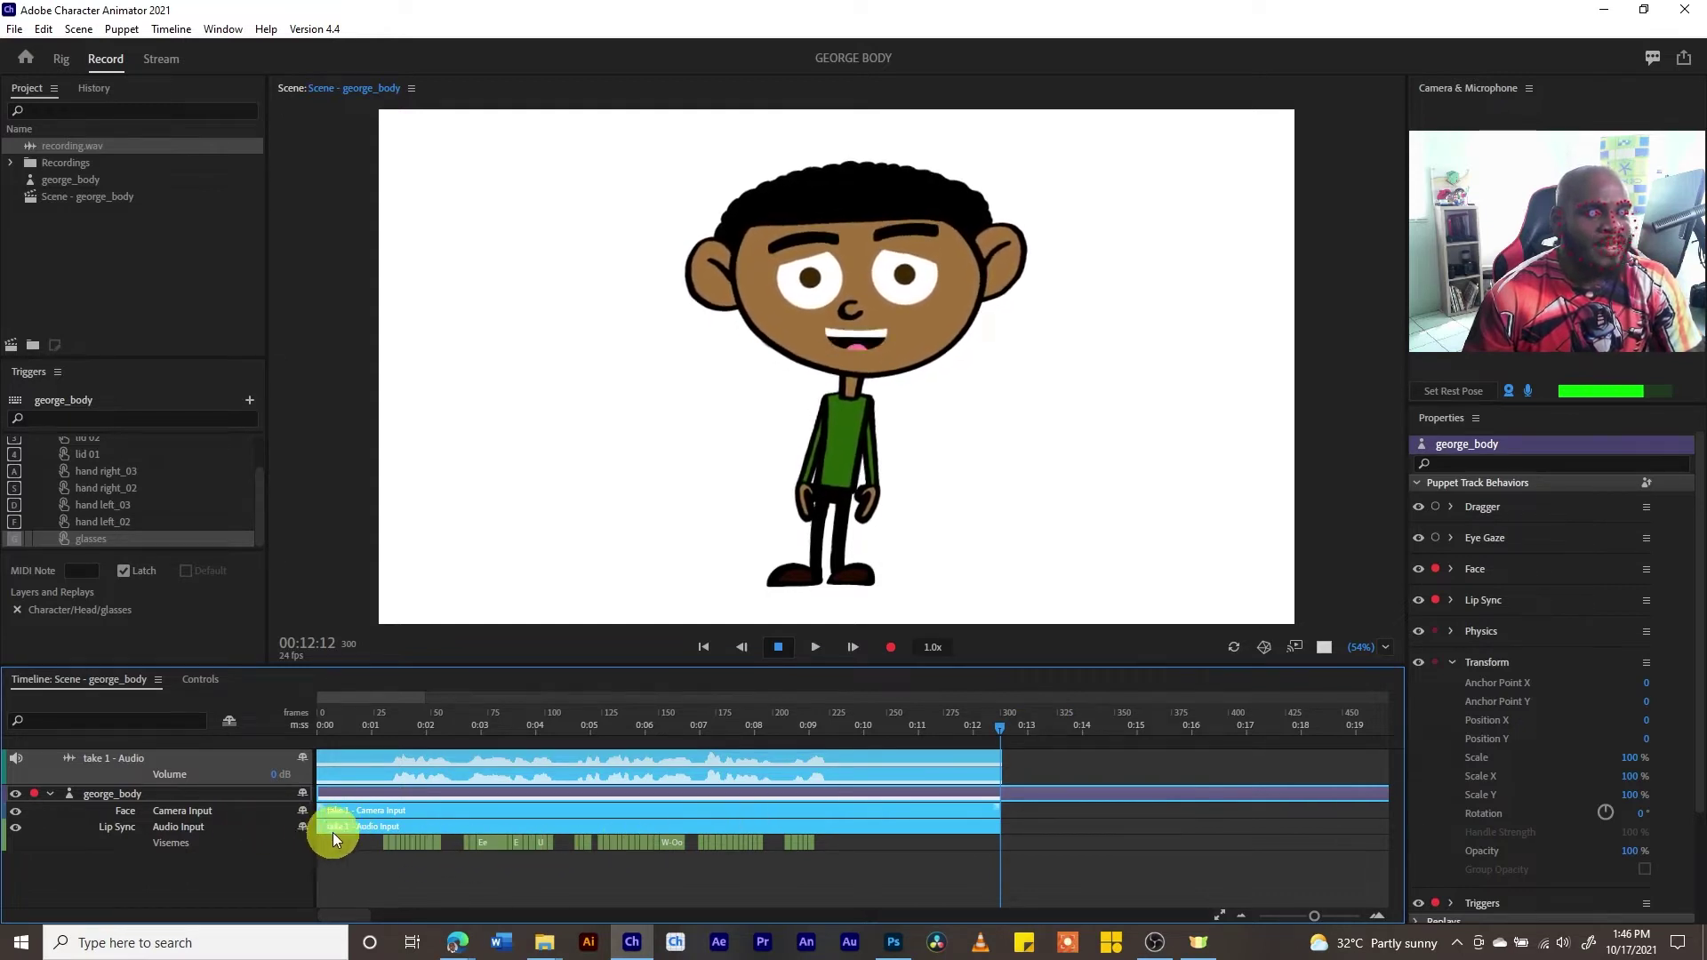
left_click_drag(1309, 914, 1326, 915)
left_click(359, 849)
left_click_drag(353, 907, 327, 920)
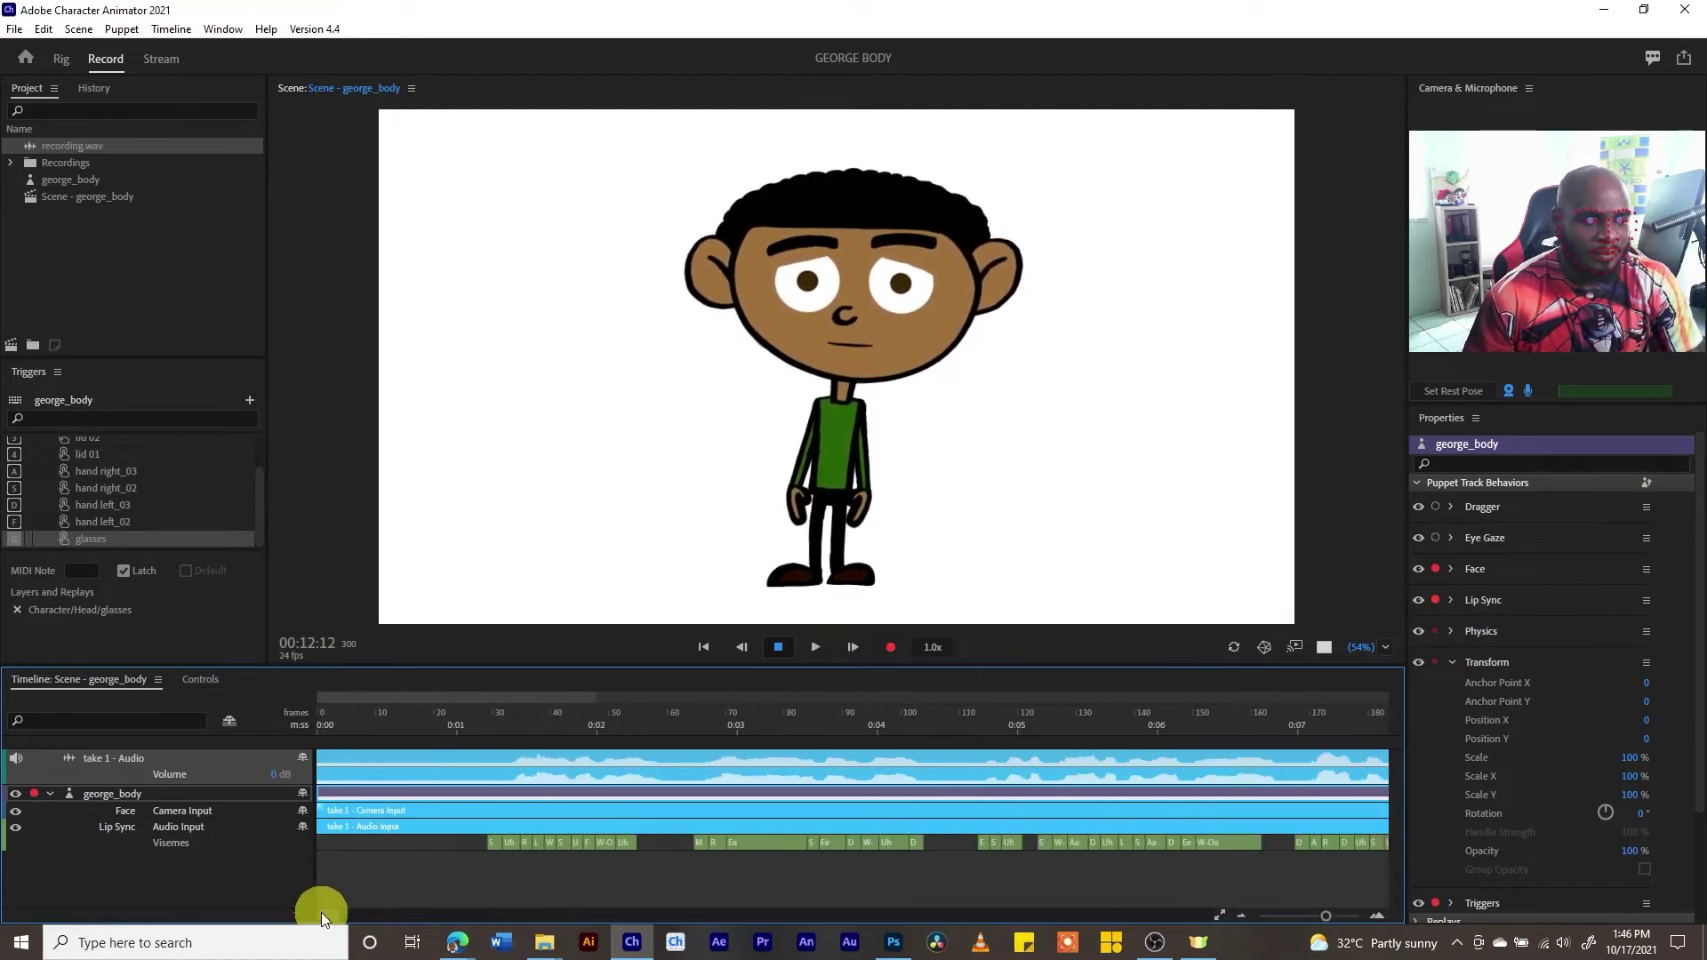
left_click_drag(1323, 914, 1330, 912)
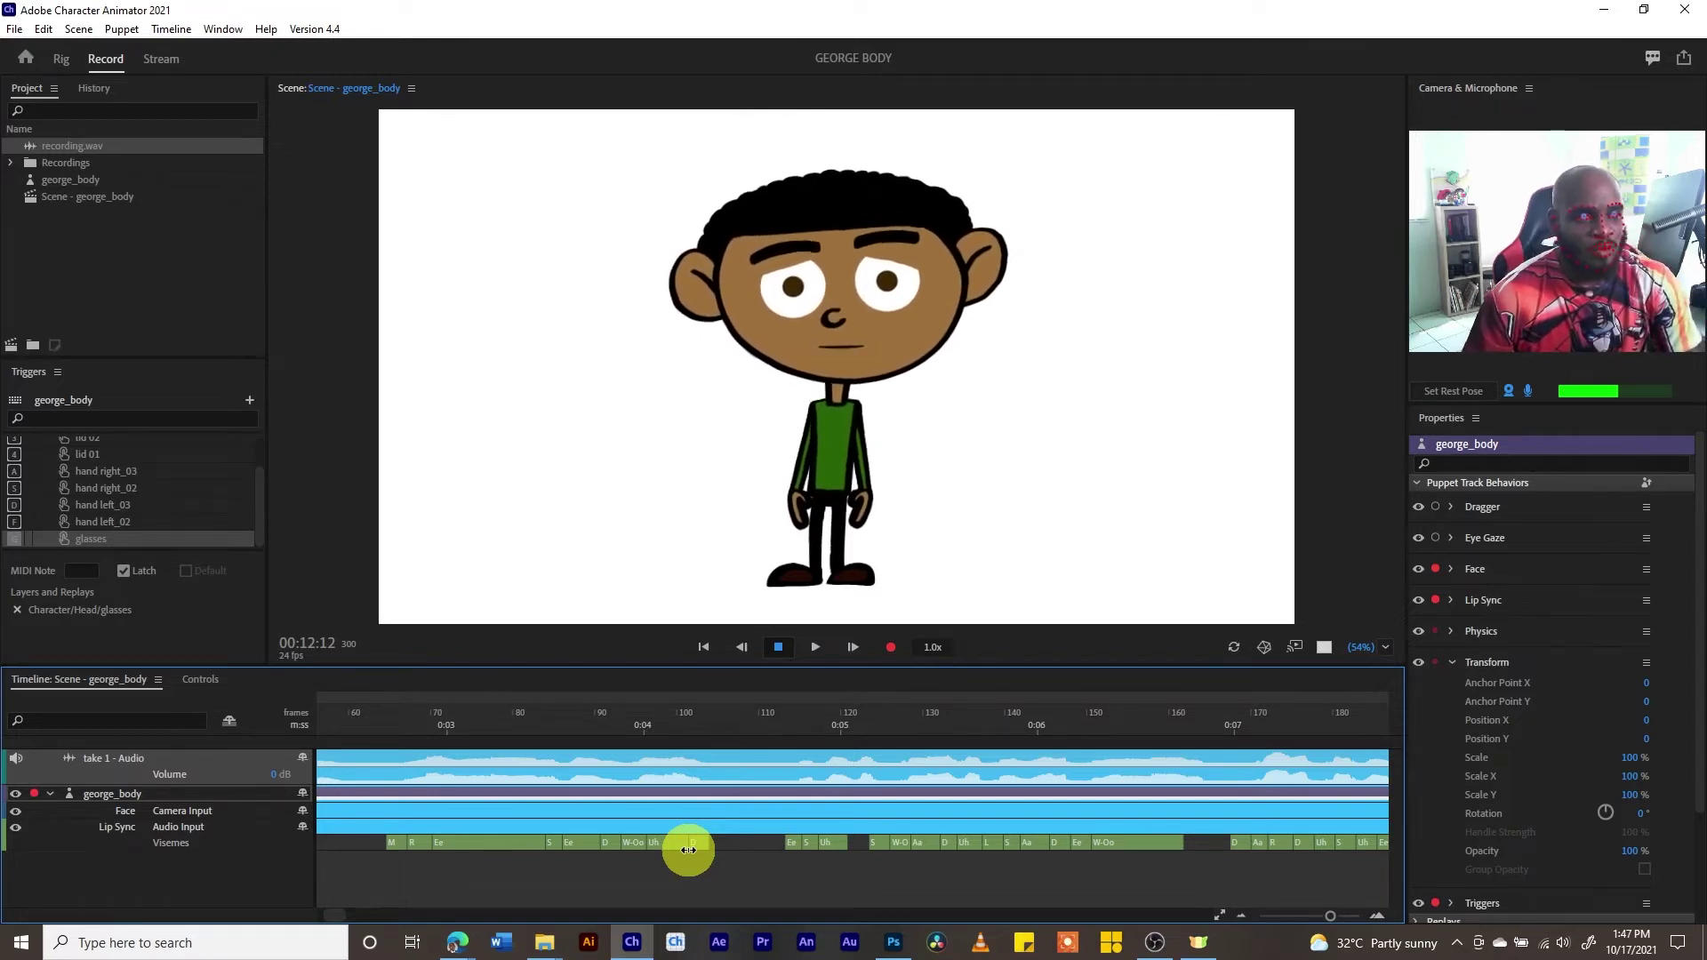
Shorten the D viseme block and play the take from around frame 64.
left_click_drag(690, 850, 651, 855)
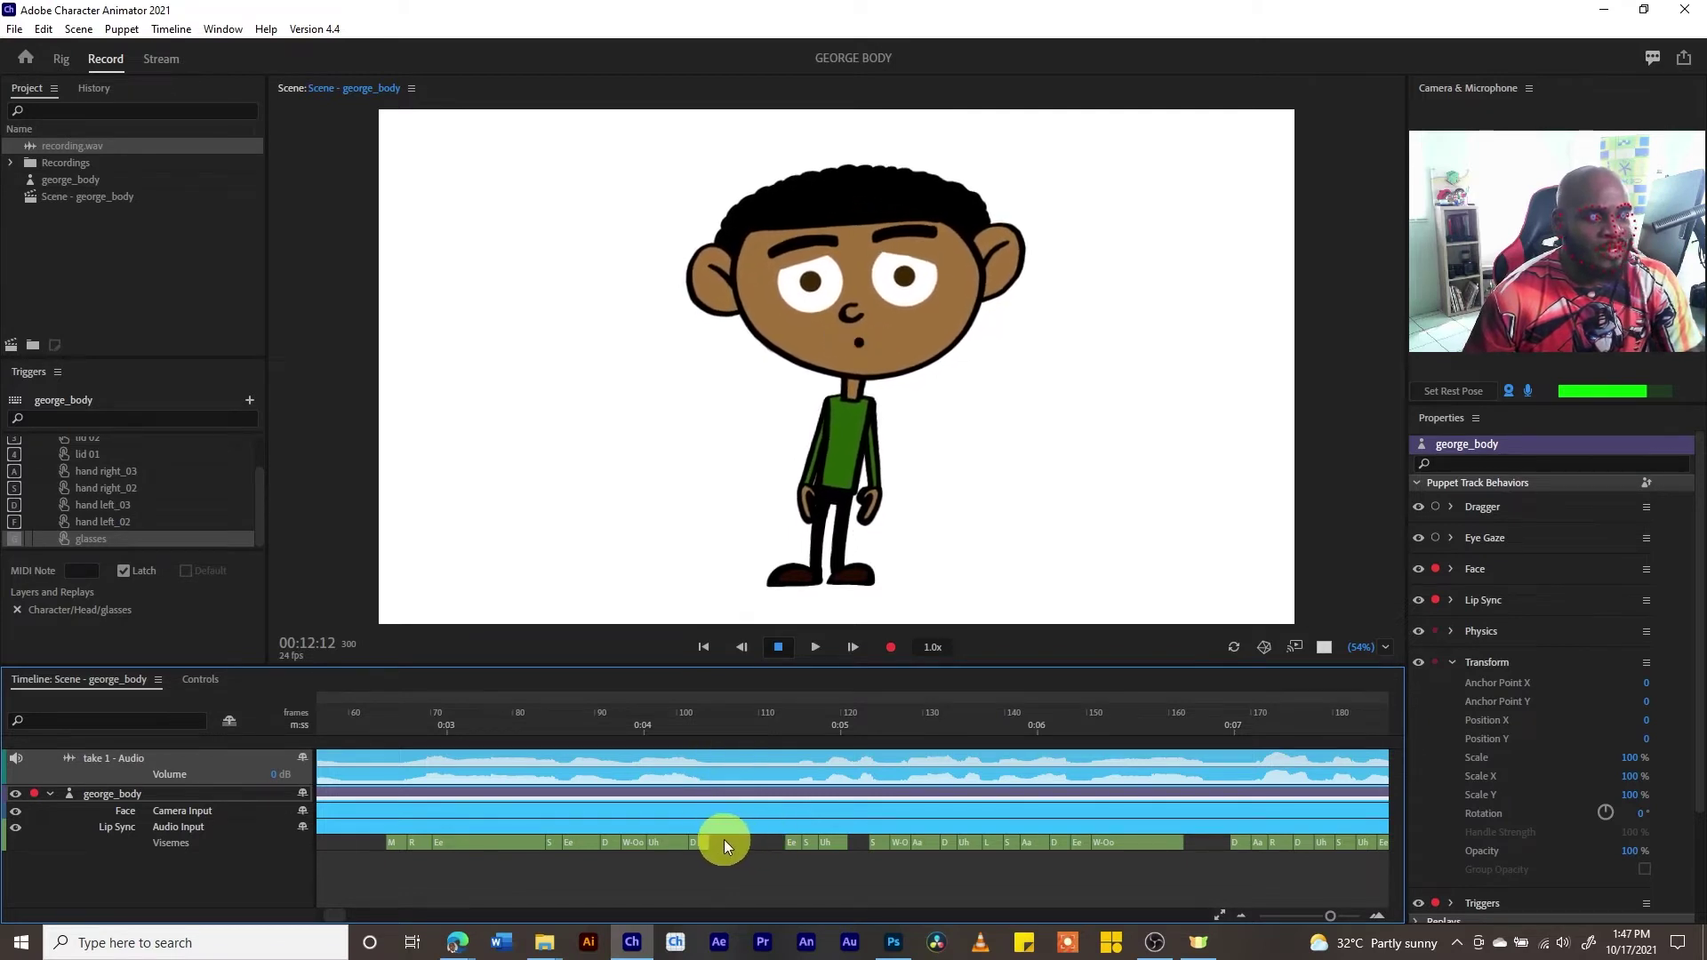
left_click(381, 725)
key("space")
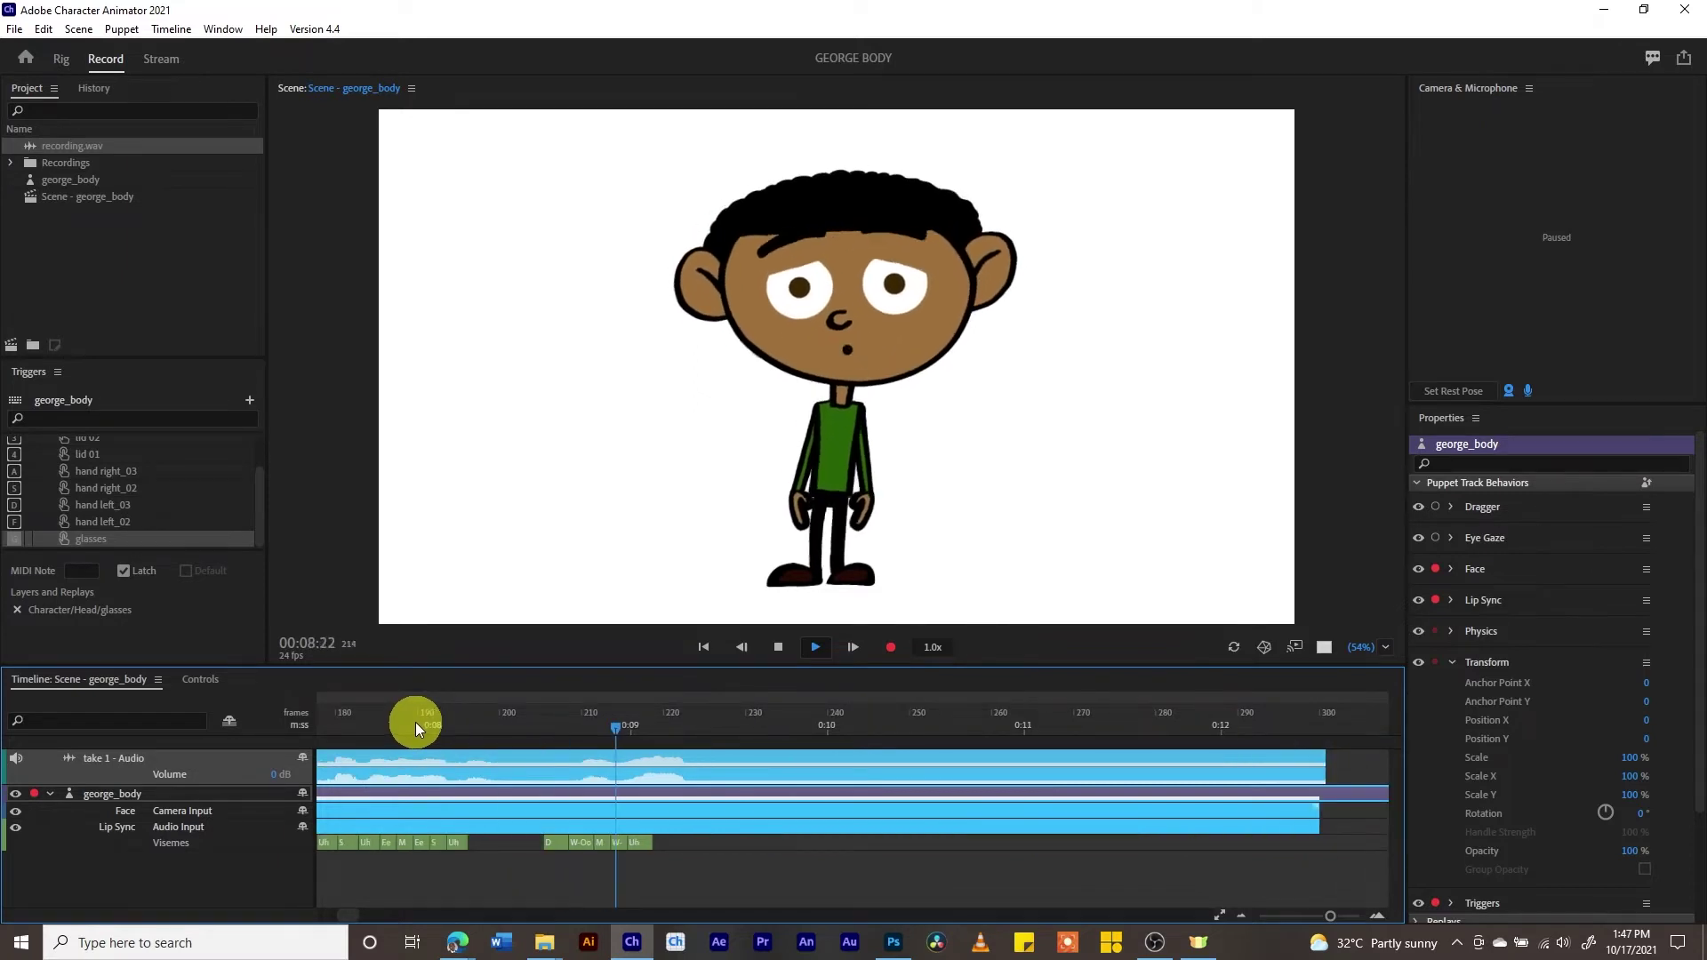
key("space")
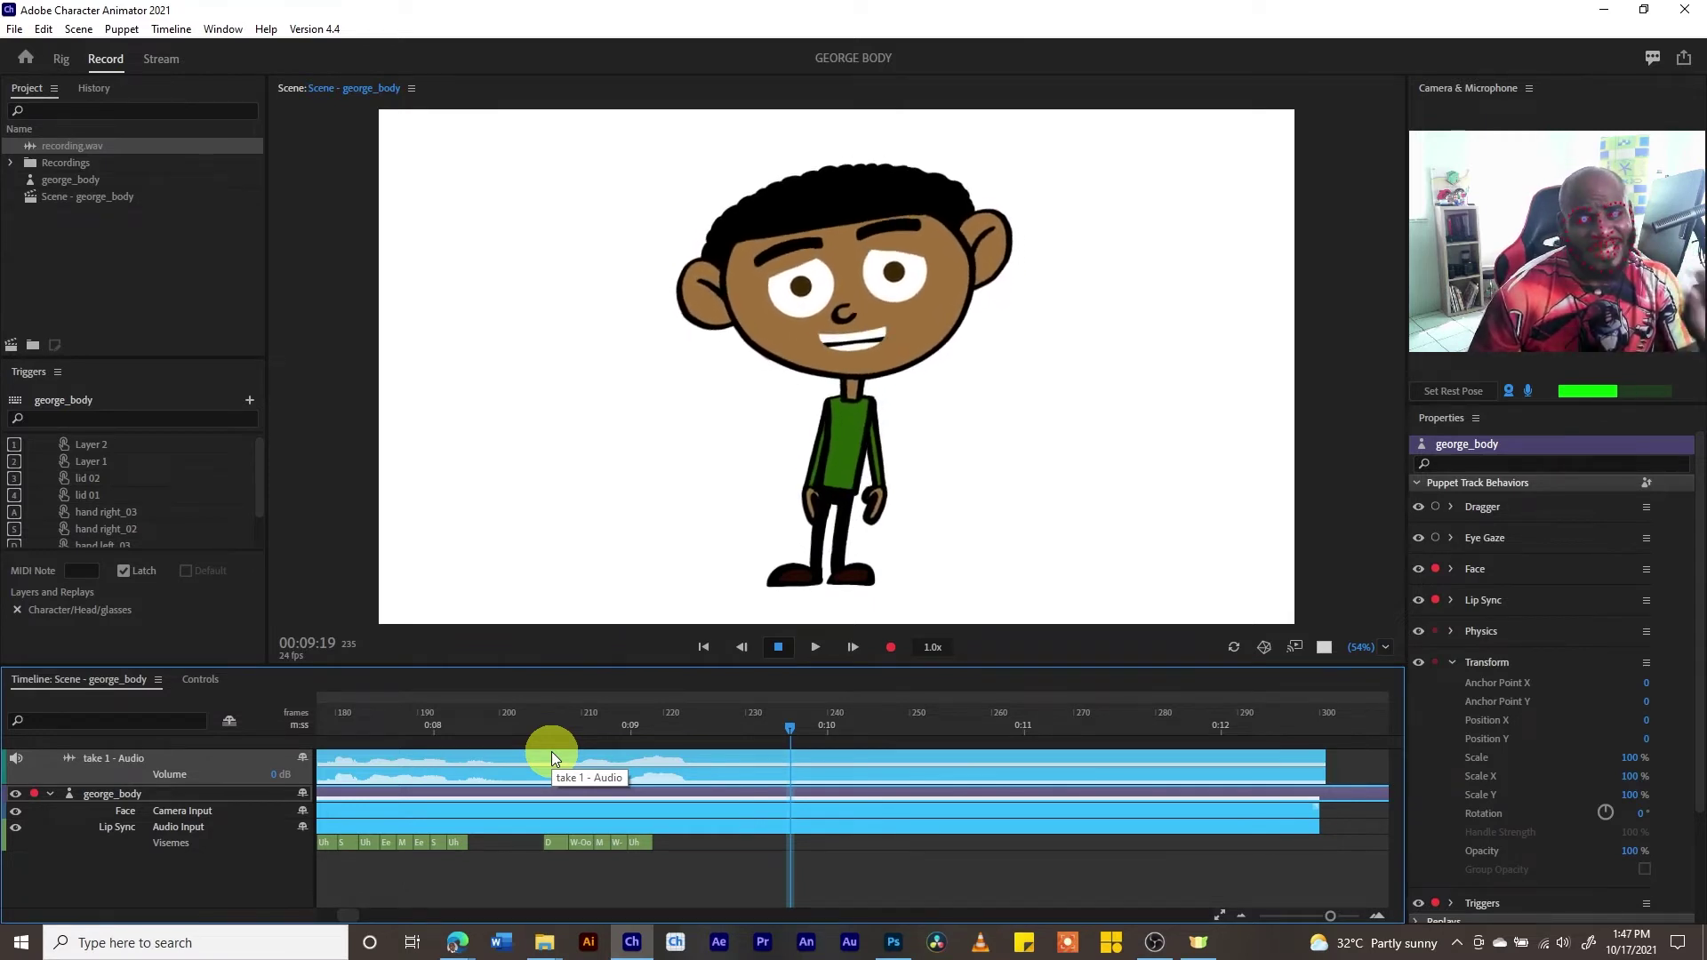
Zoom the timeline to frames 205–275 and replay from frame 205.
left_click(1327, 919)
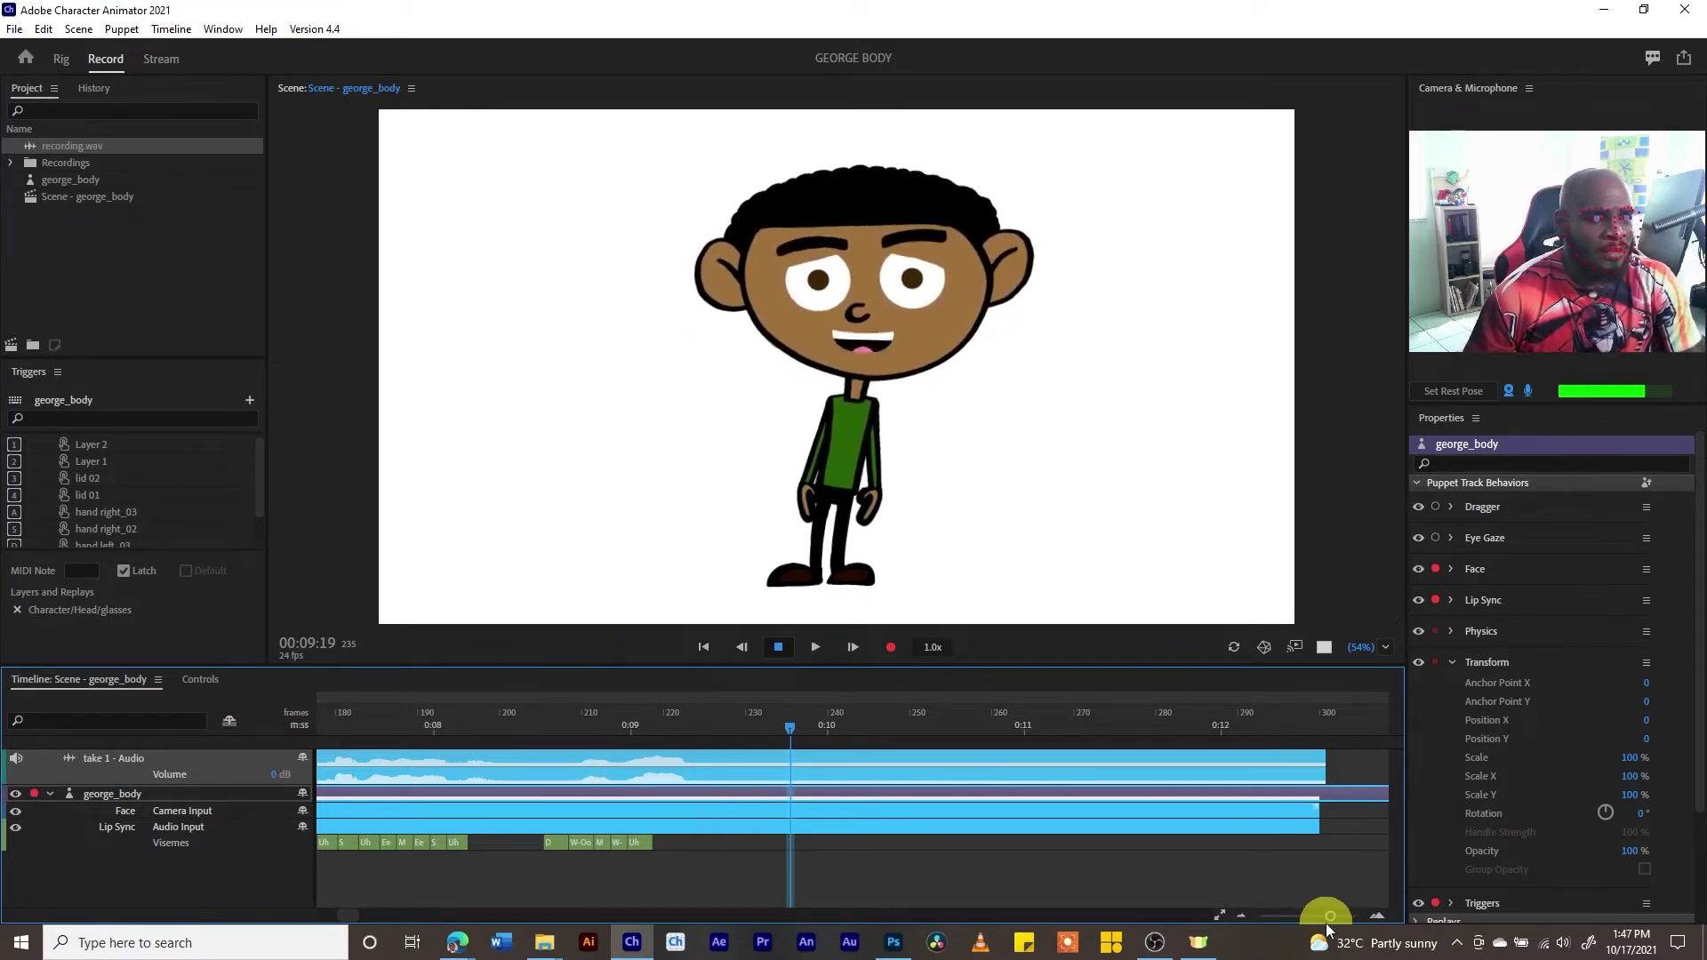
left_click_drag(1330, 918, 1339, 906)
left_click(345, 721)
key("space")
key("space")
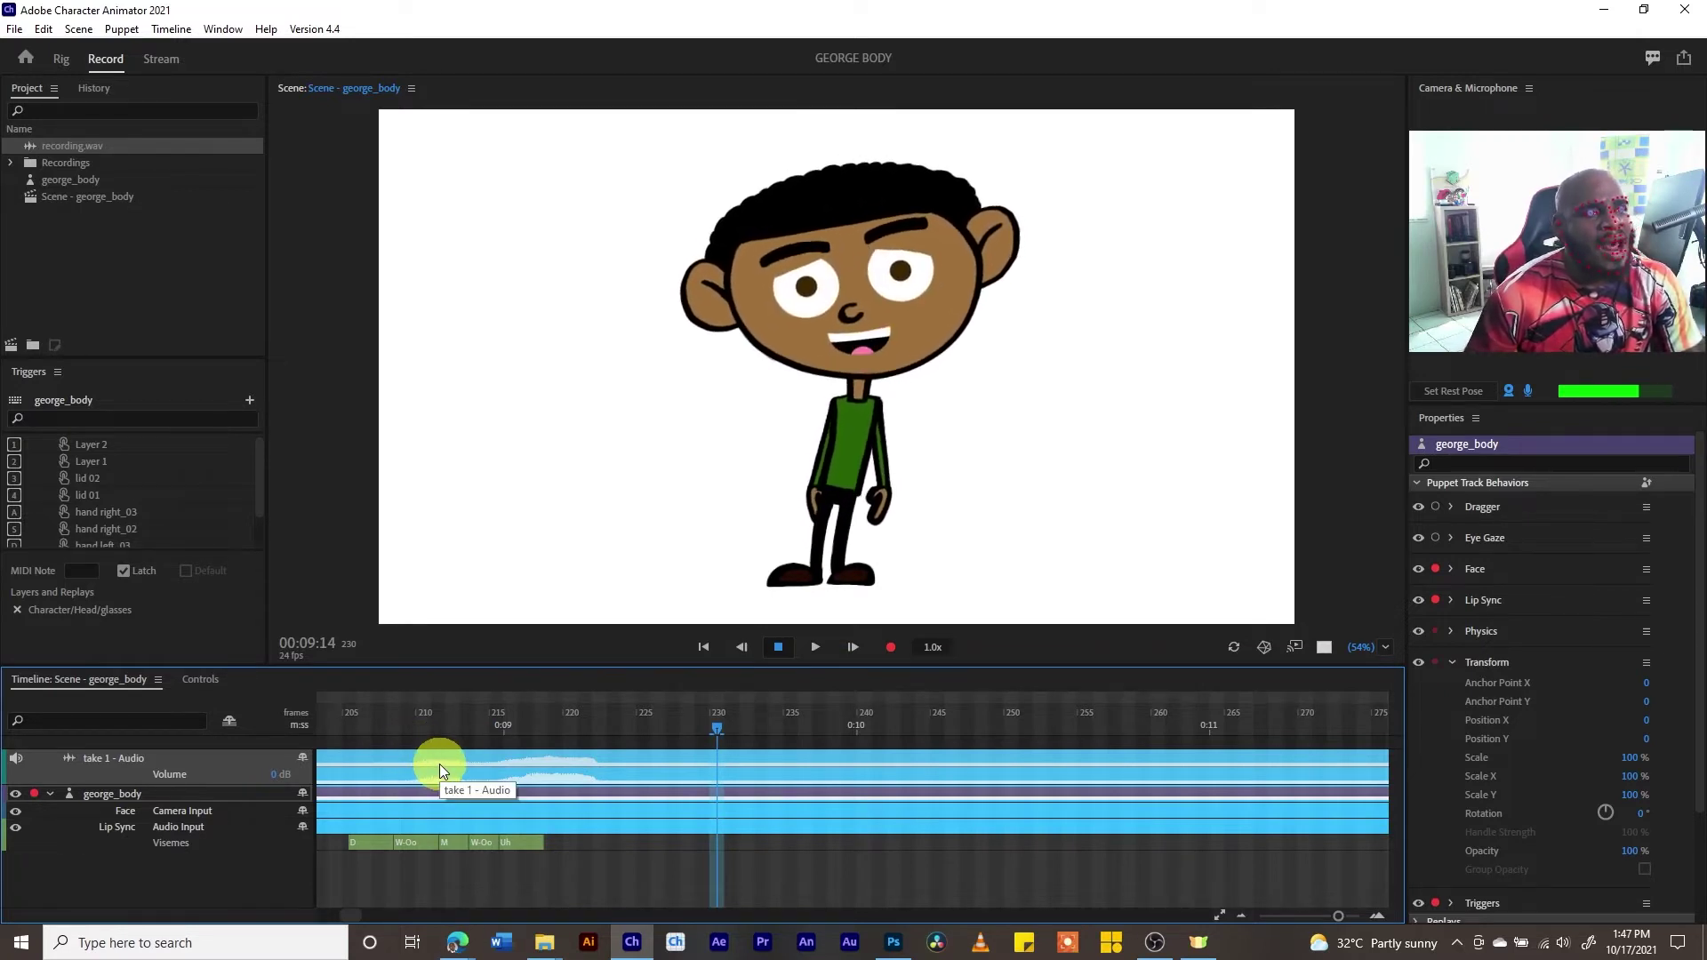
Change the M viseme to L (th) and play back from frame 207.
left_click(458, 843)
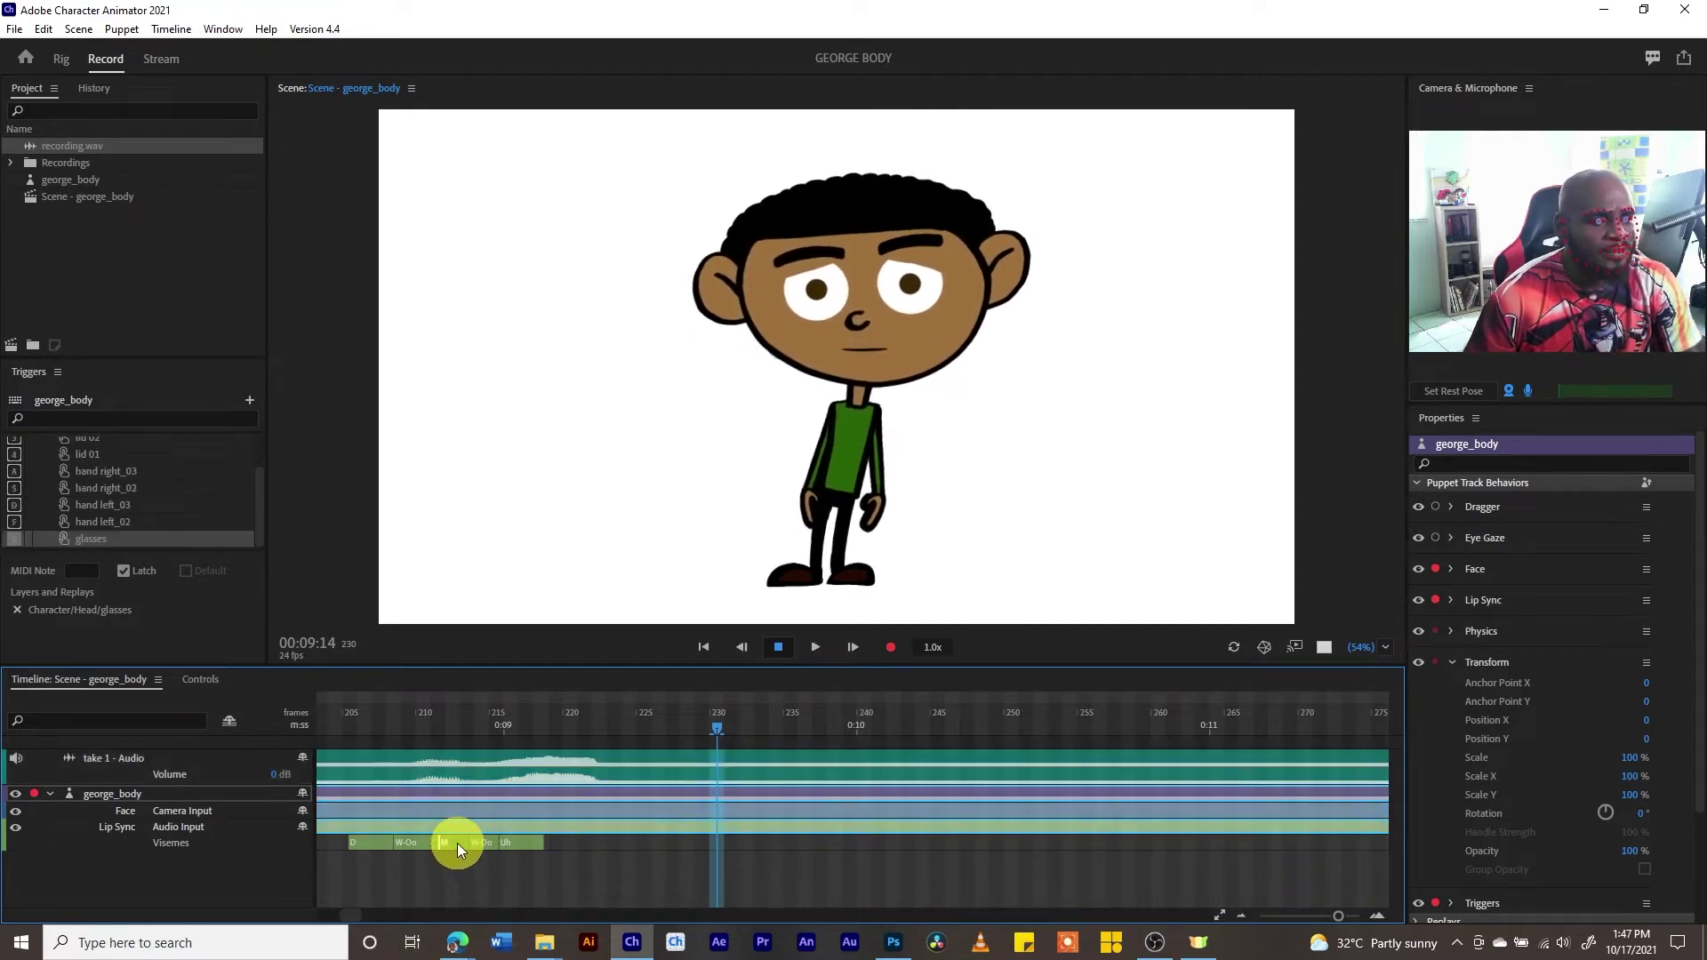
right_click(452, 841)
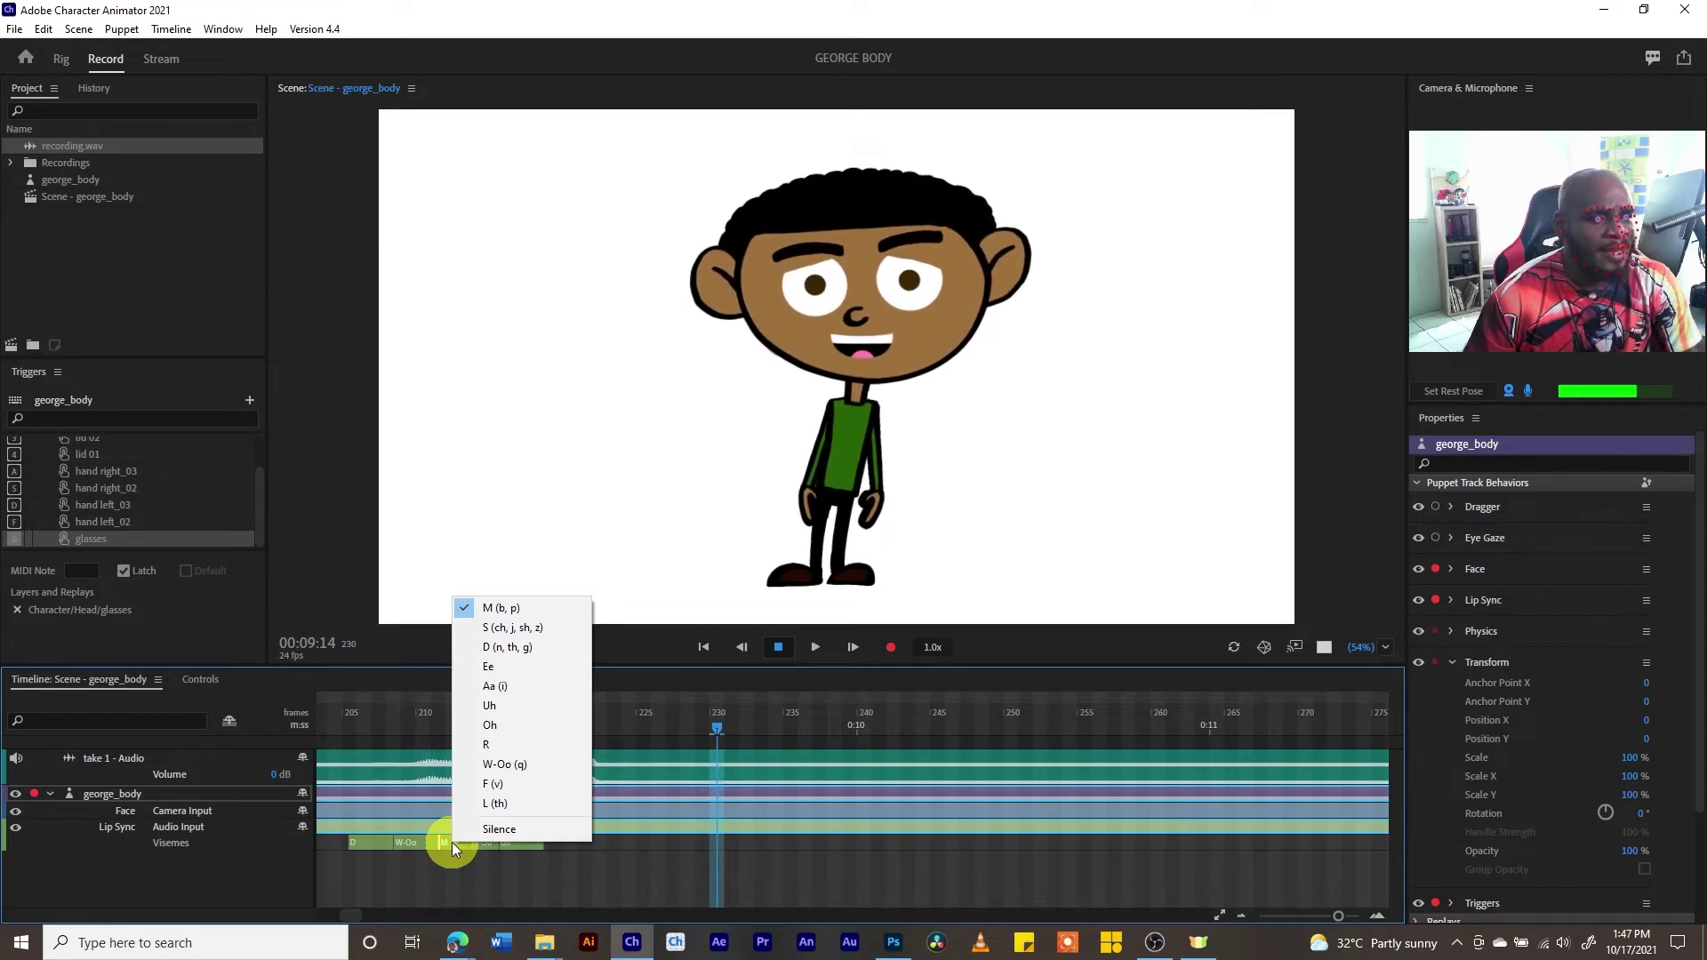
left_click(490, 804)
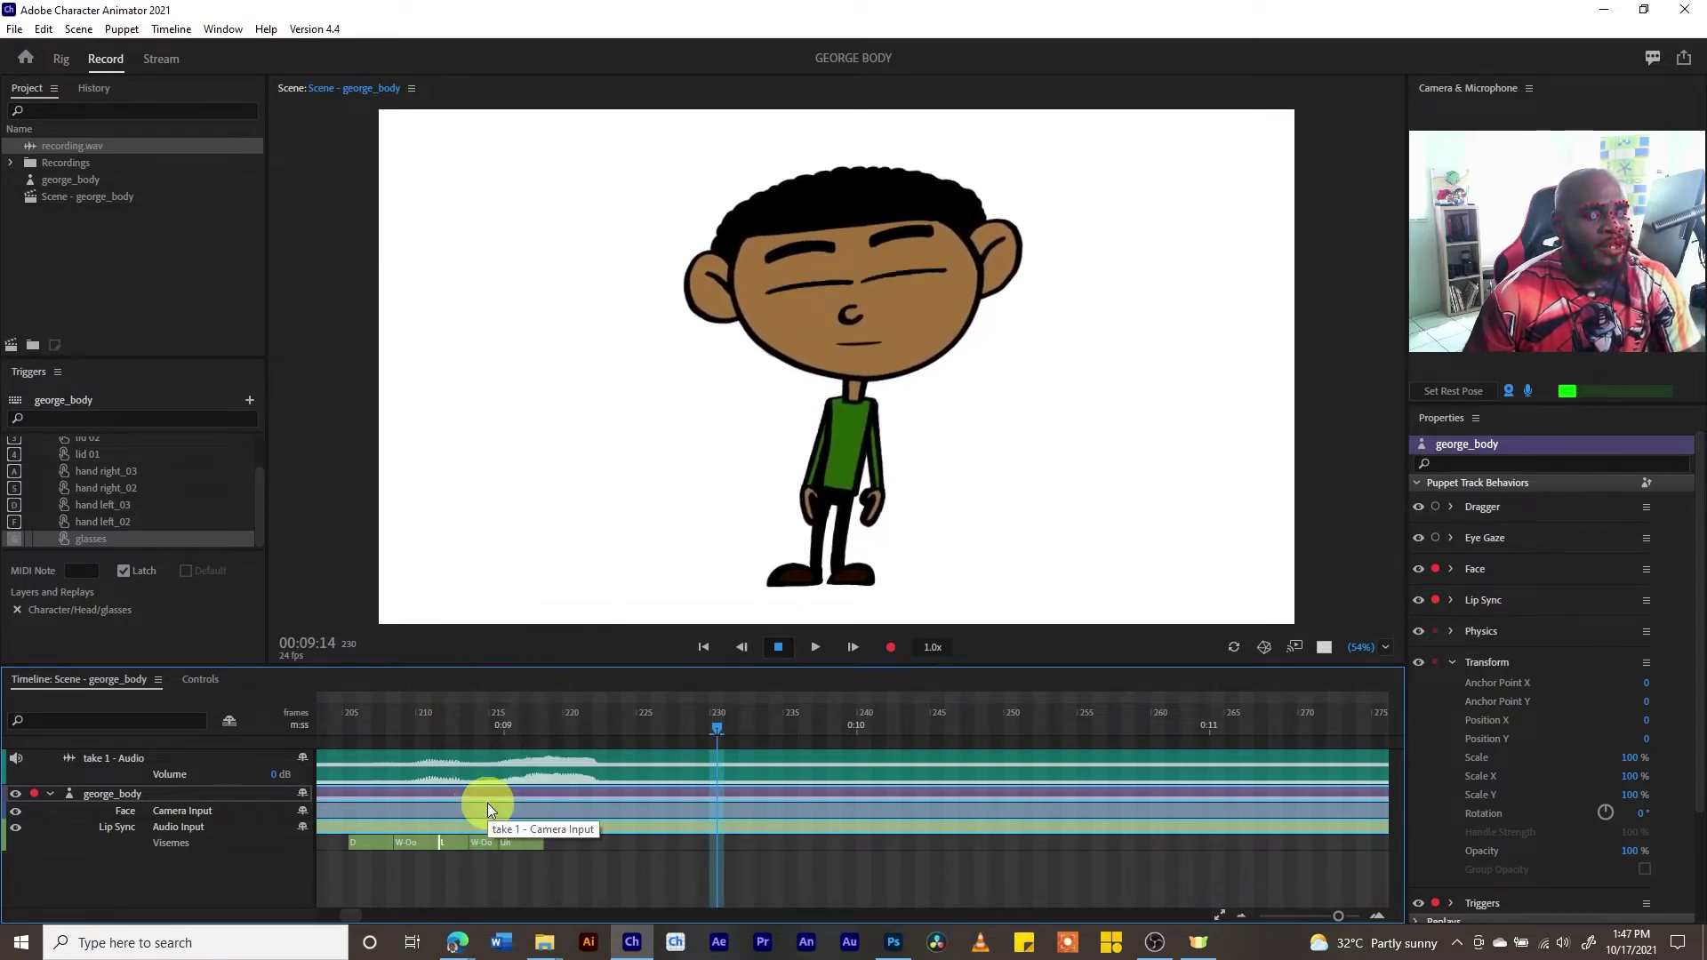
left_click(376, 721)
key("space")
key("space")
left_click_drag(415, 719, 477, 718)
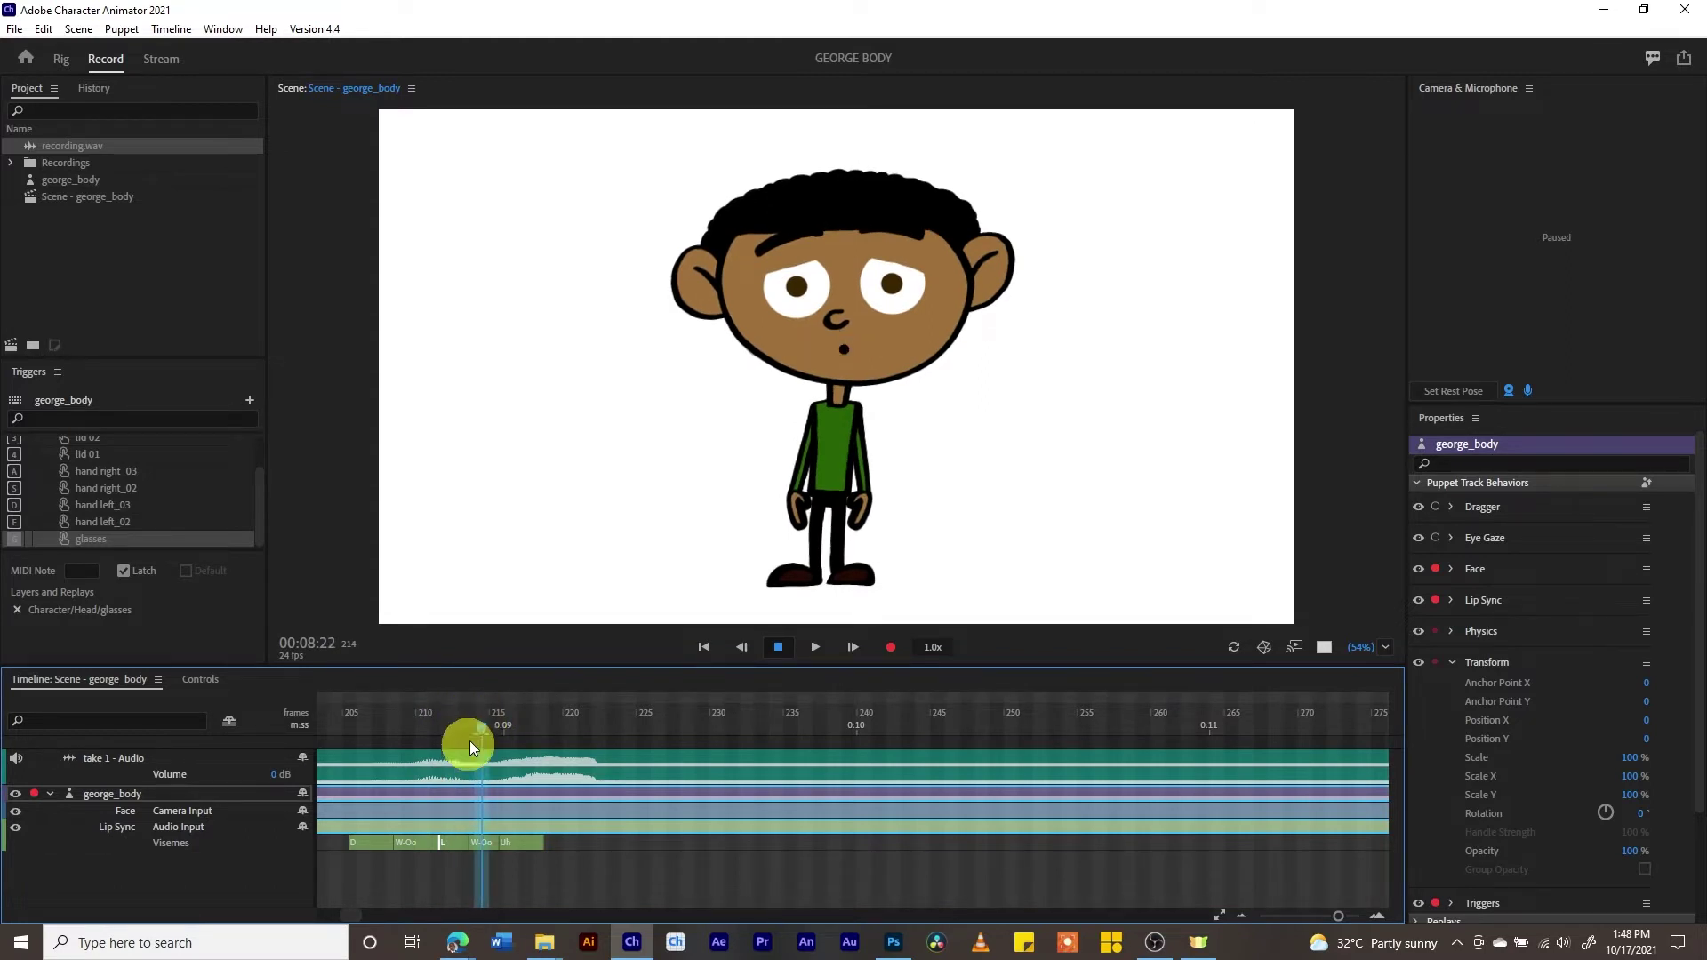
Change the W-Oo viseme to Uh and replay from about frame 211.
right_click(485, 841)
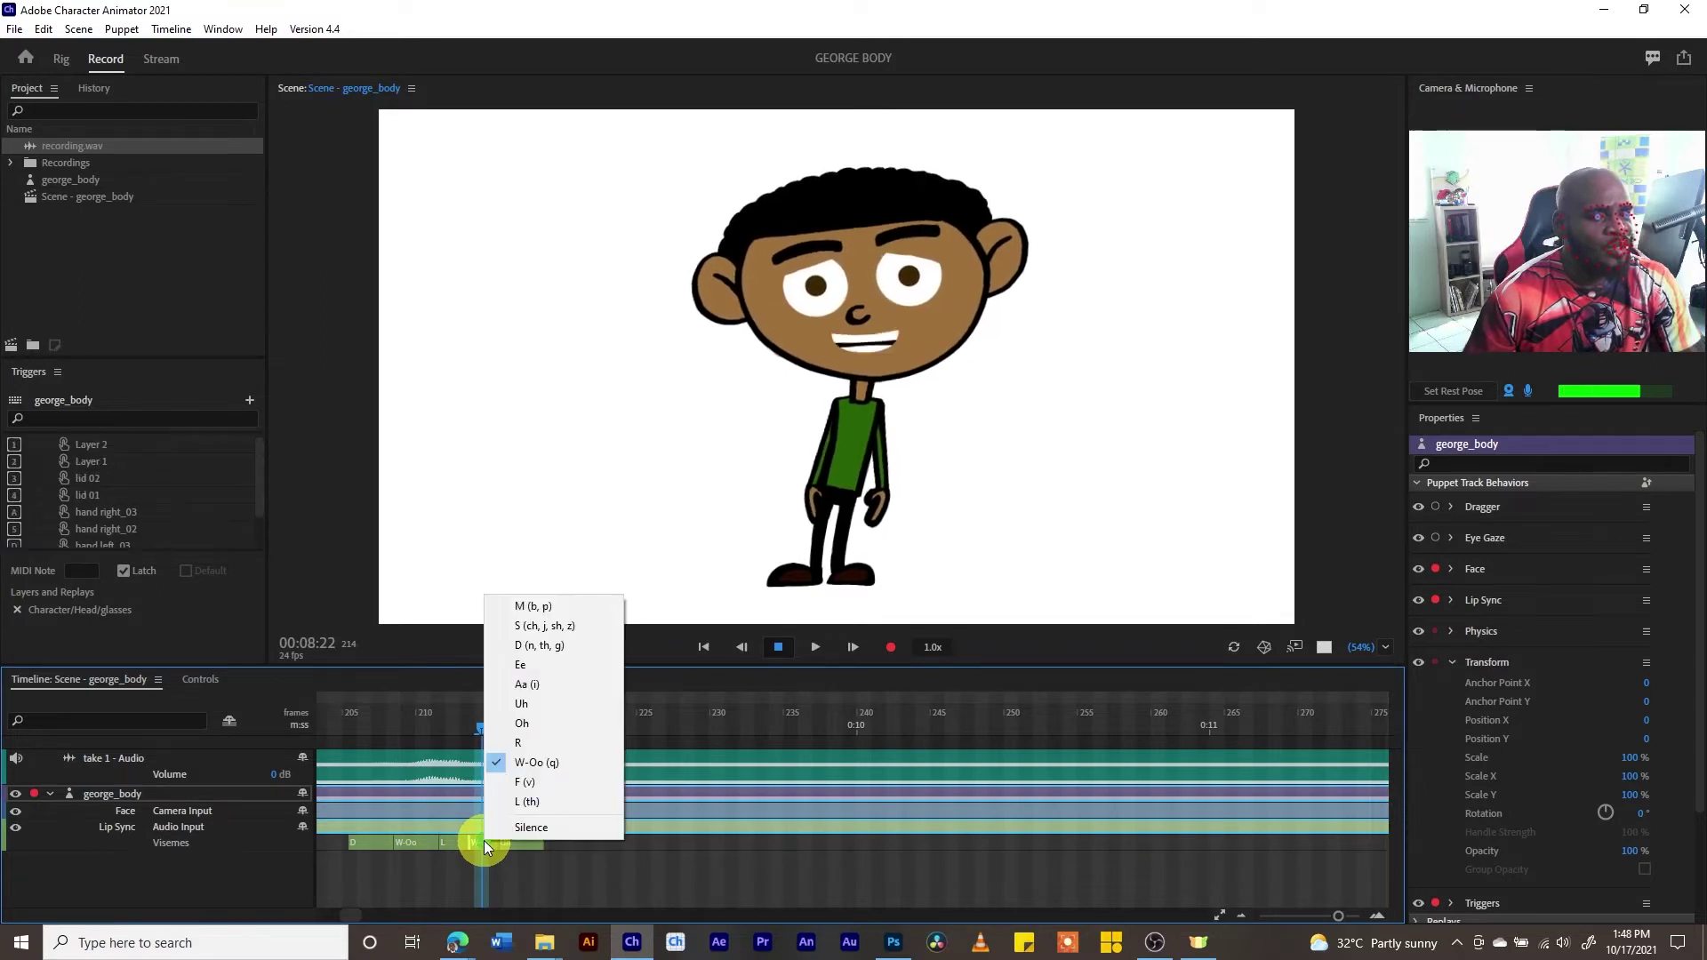
left_click(544, 703)
left_click(417, 720)
key("space")
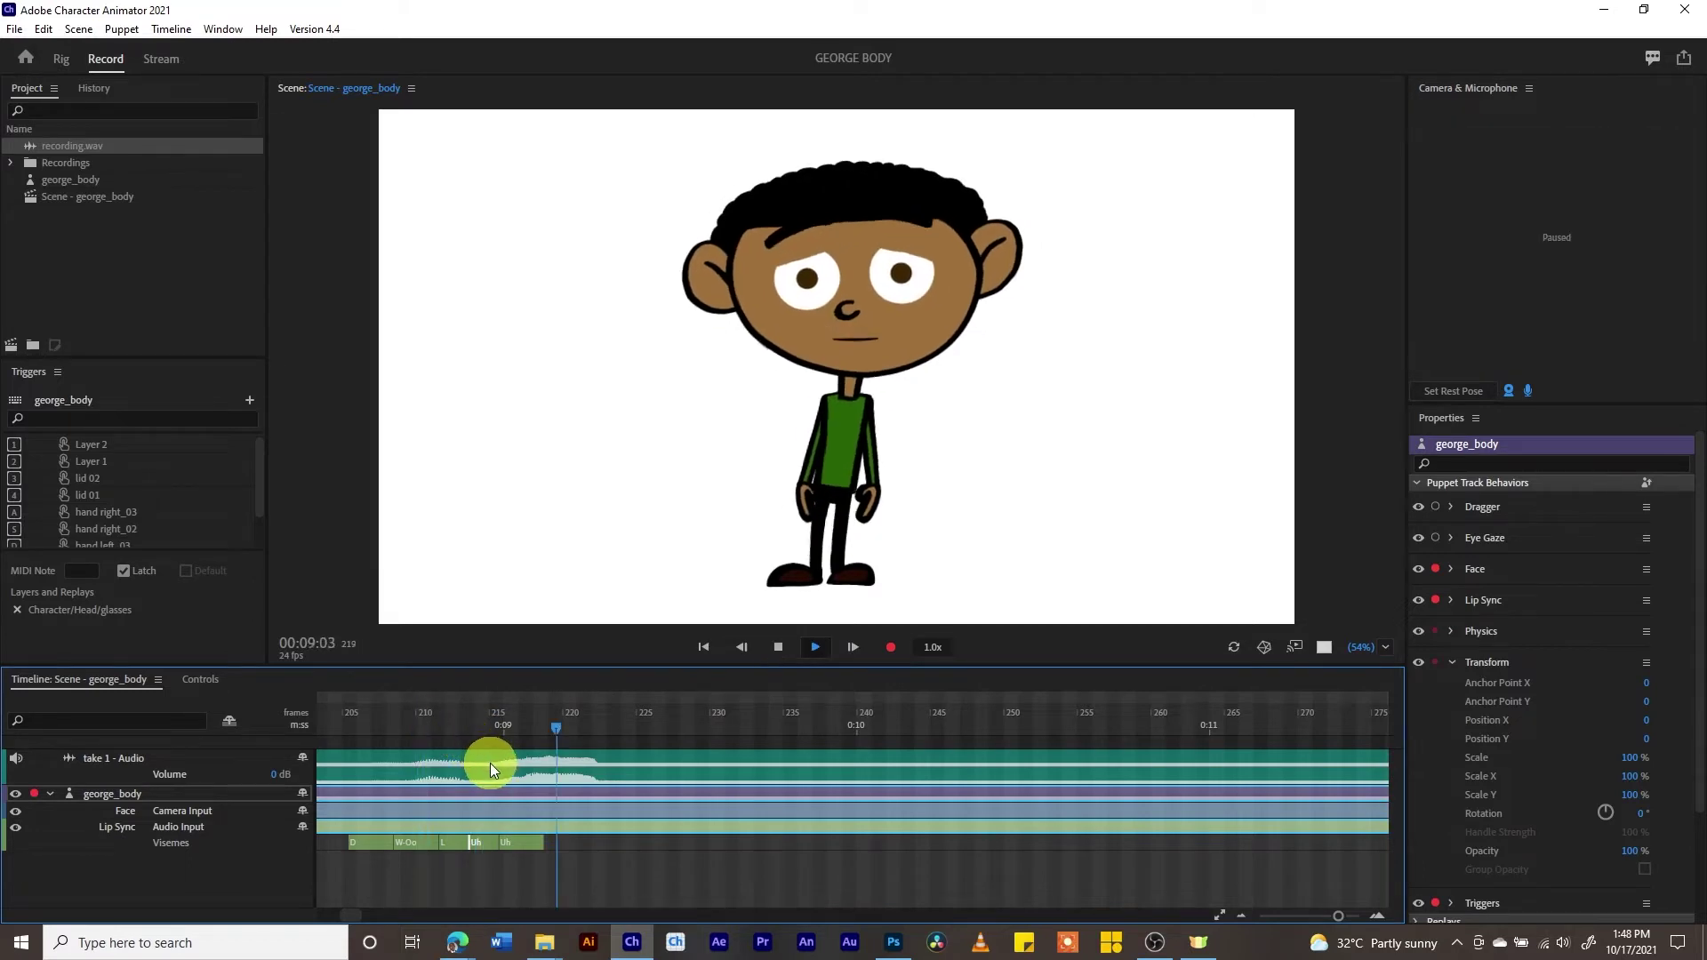
Switch the second Uh viseme to D, play it back, then zoom out to the whole take.
left_click(527, 841)
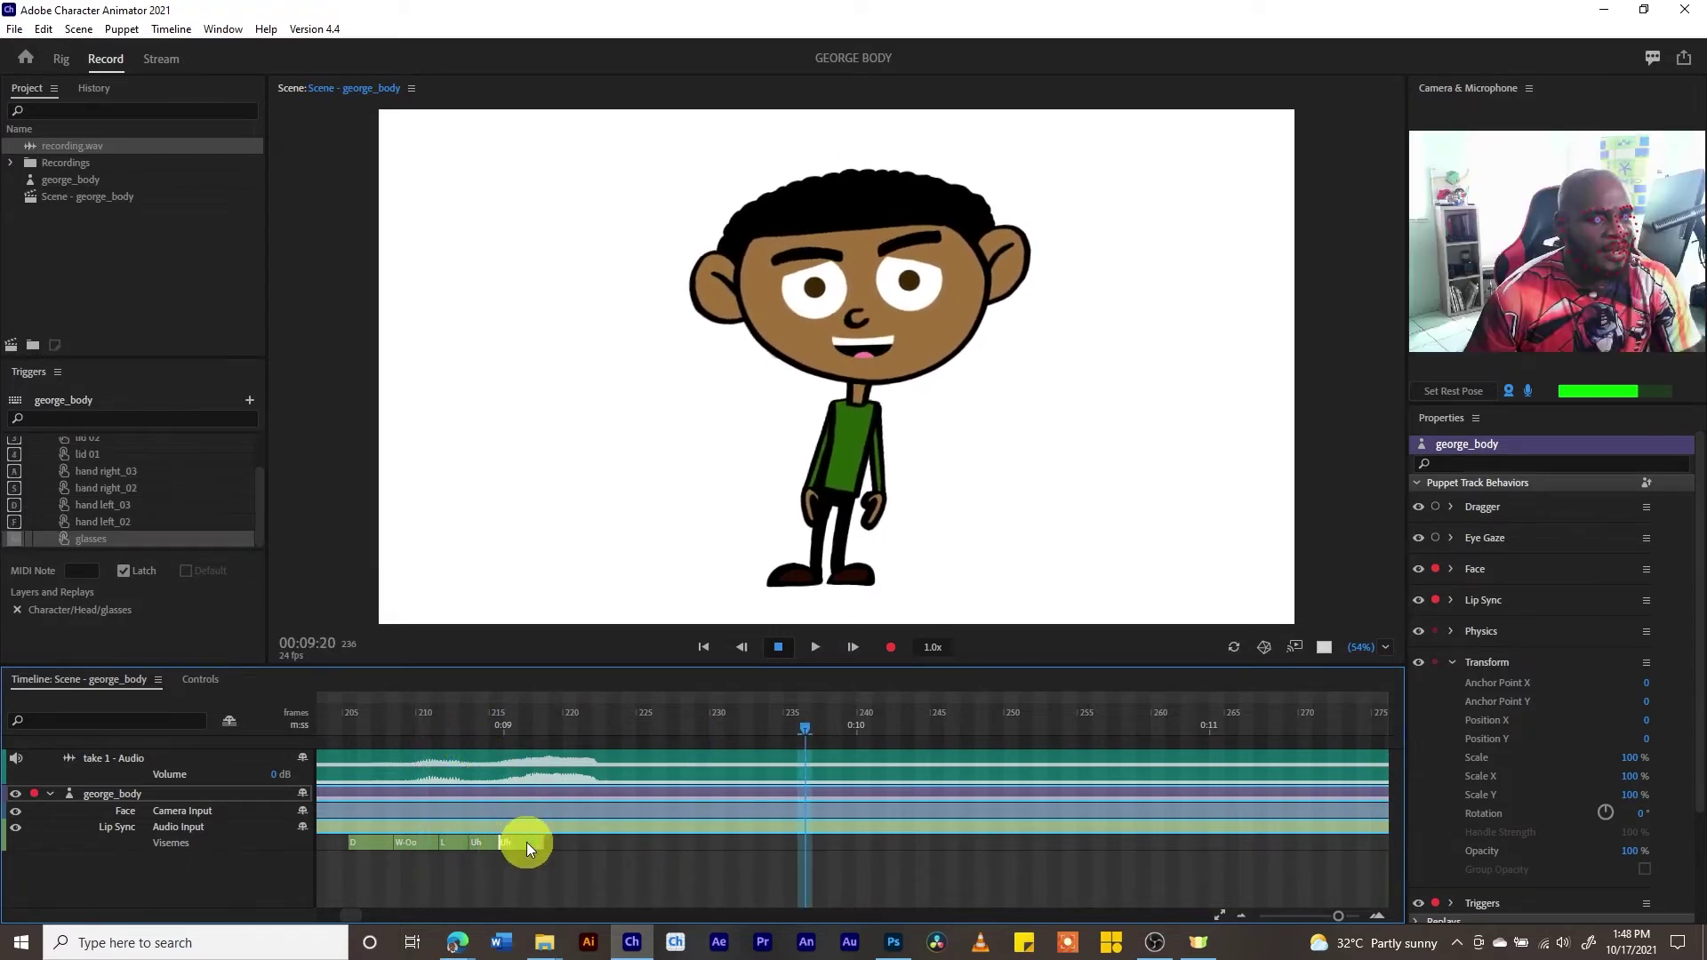
right_click(527, 841)
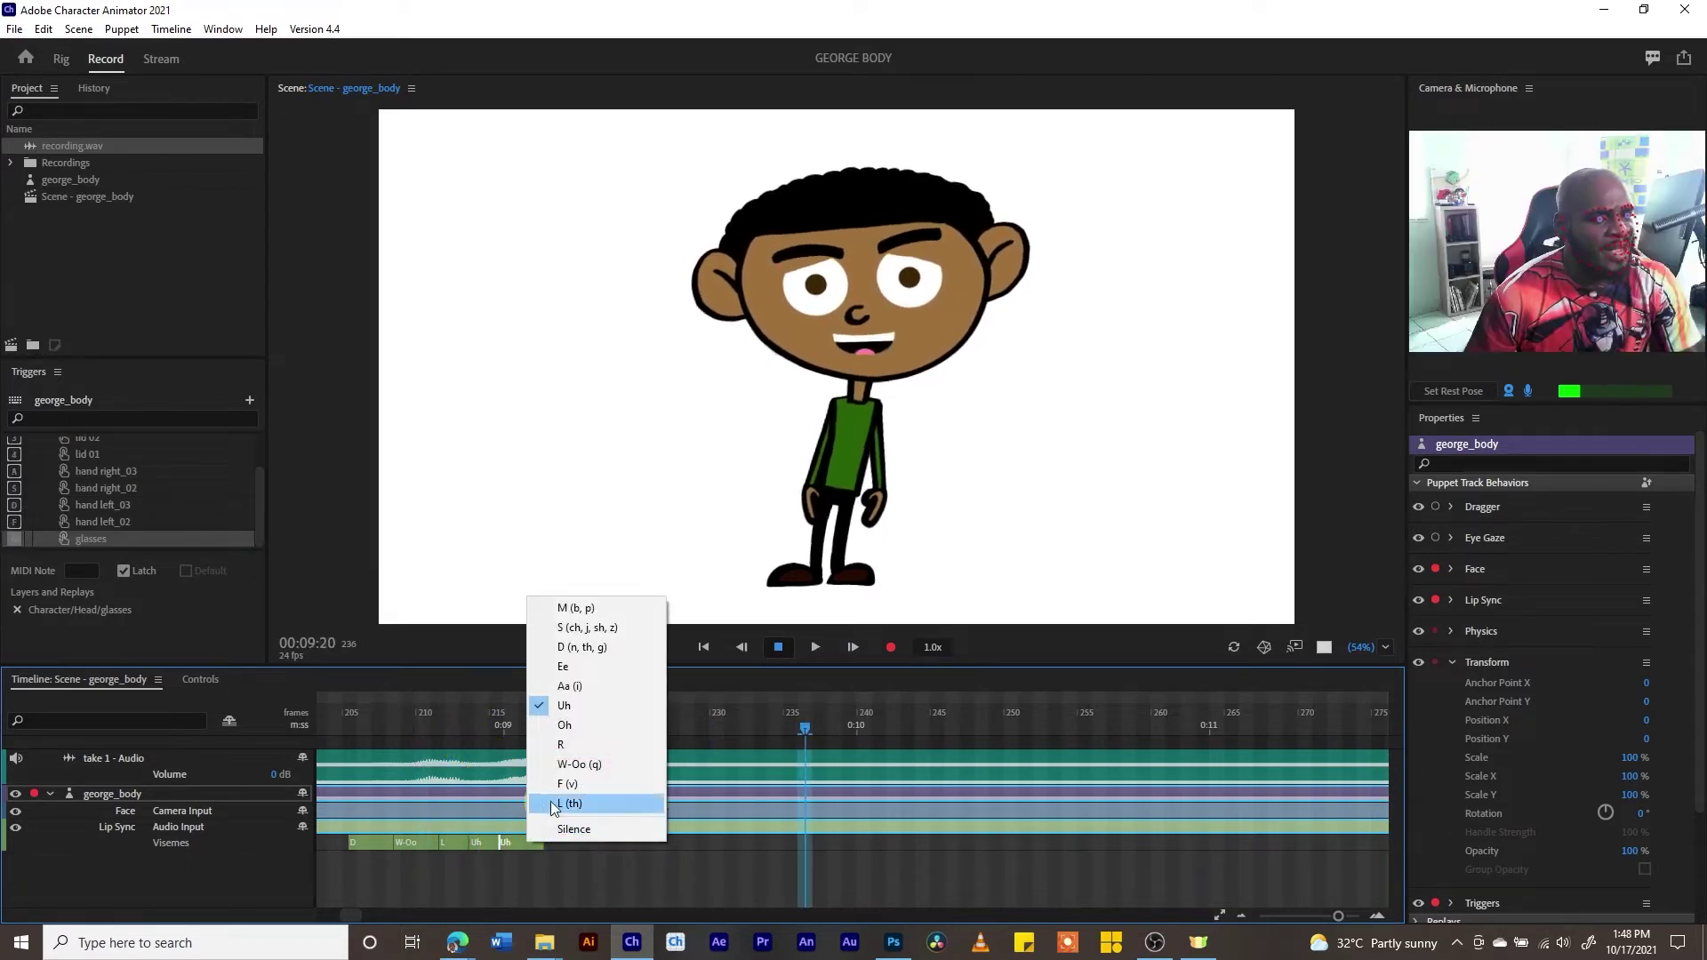
left_click(585, 648)
left_click(437, 721)
key("space")
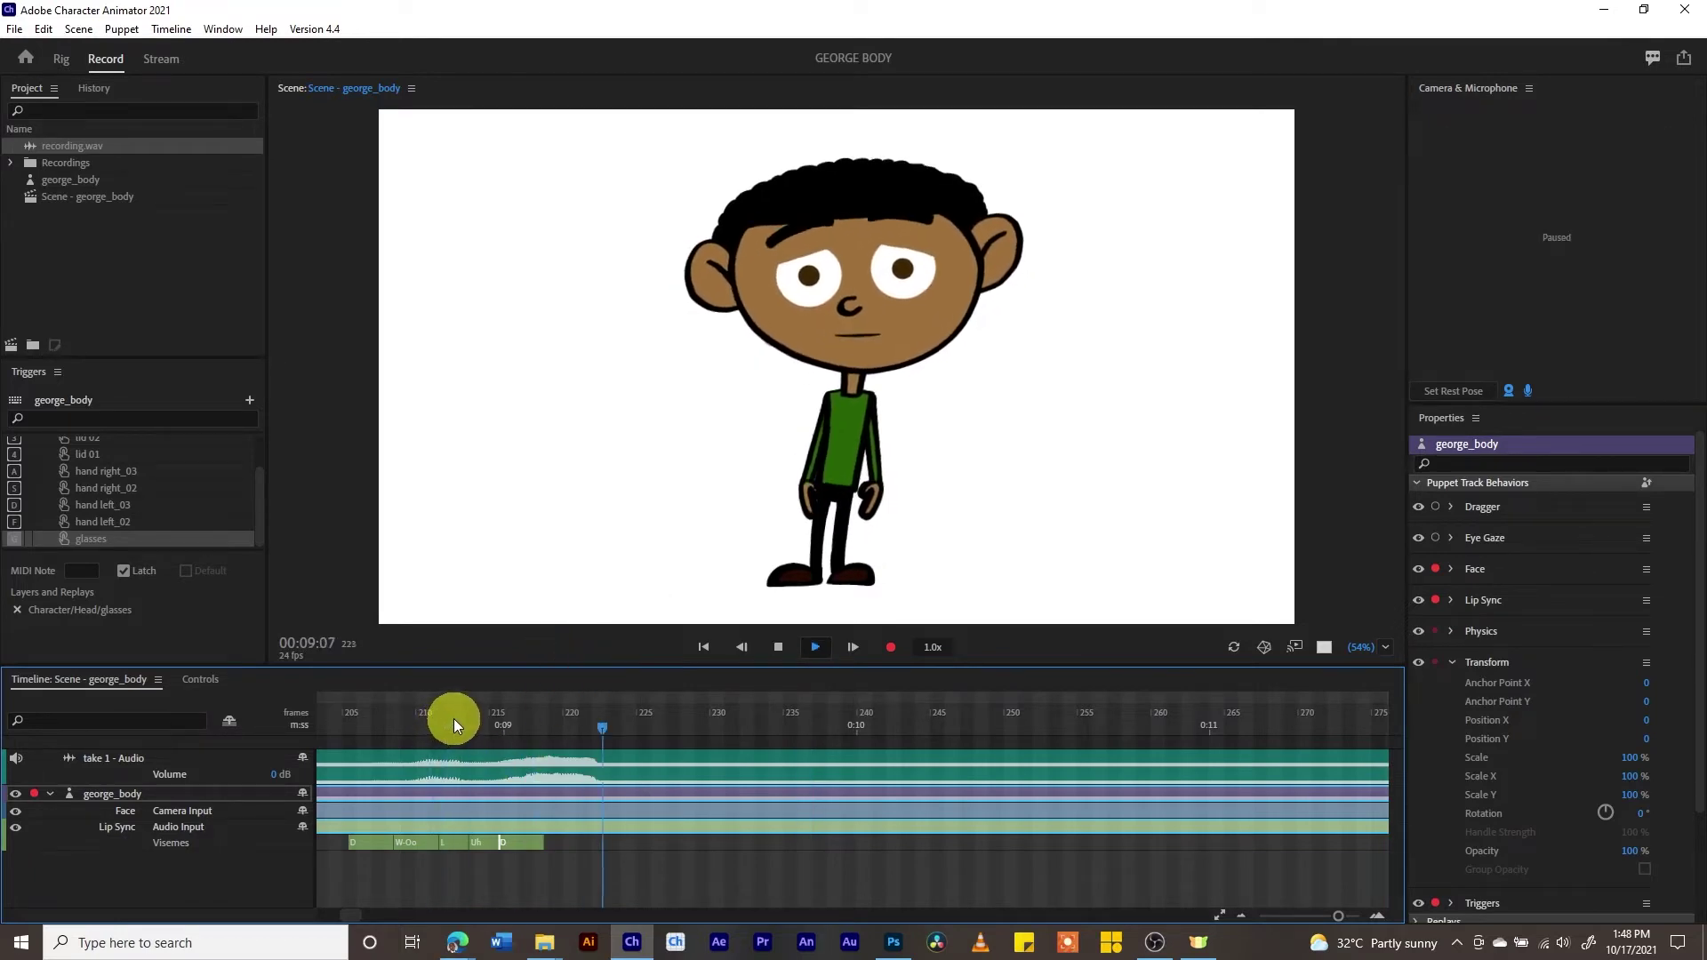
key("space")
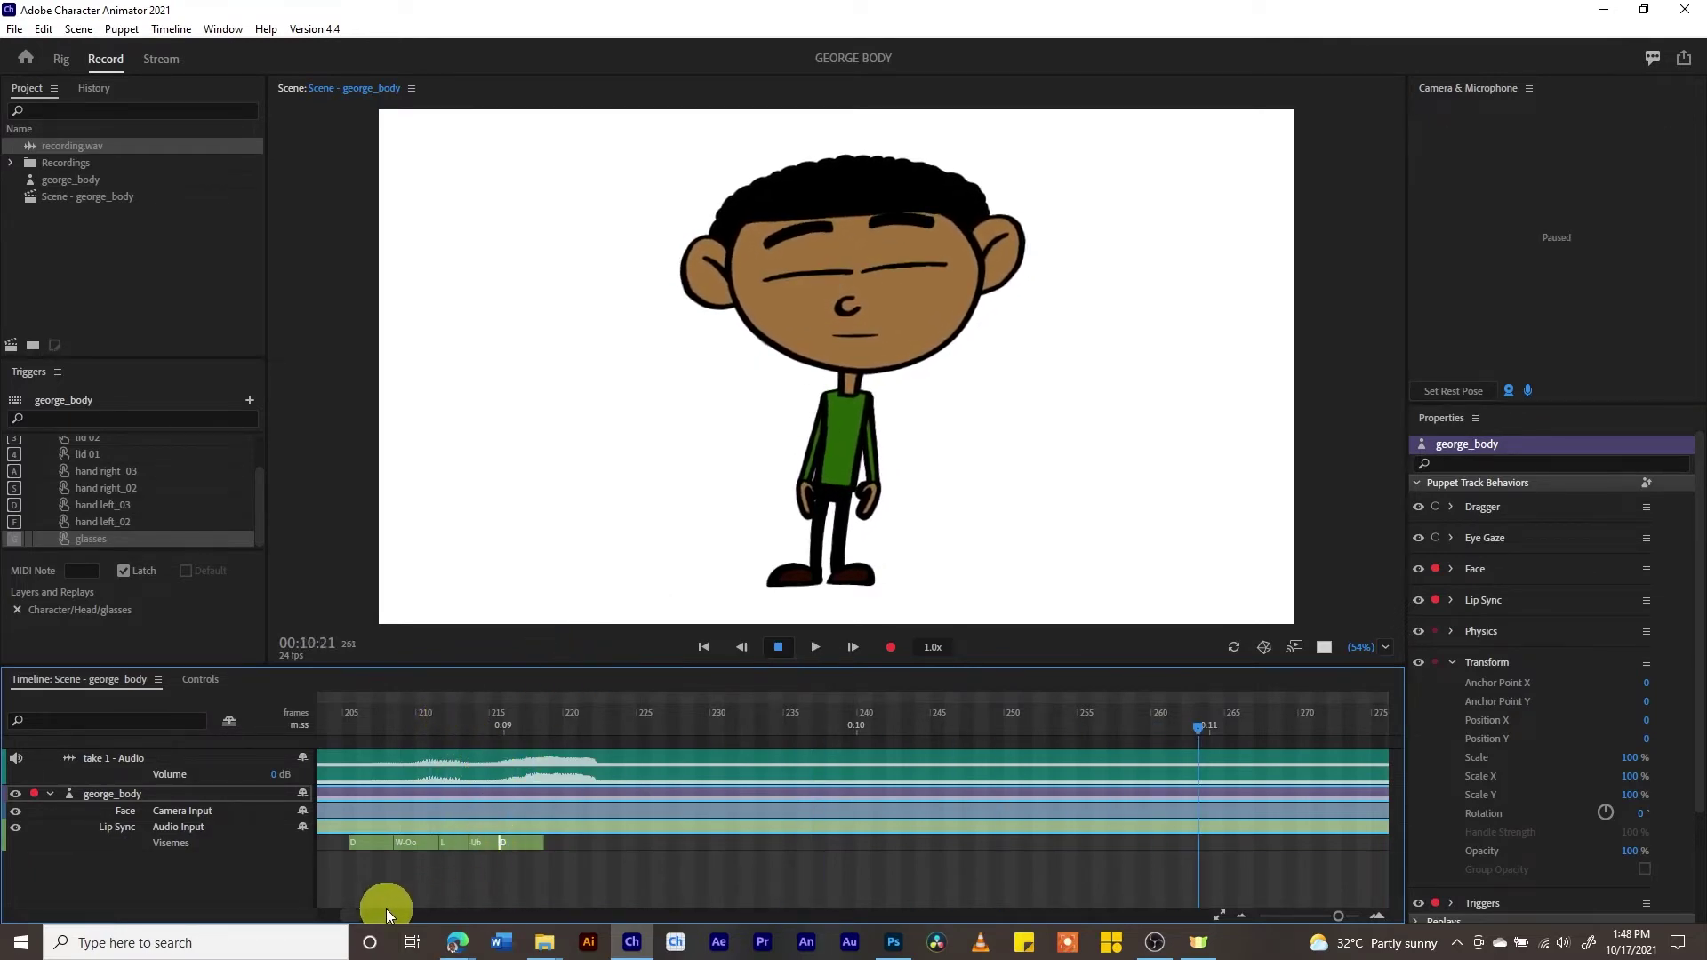
left_click_drag(1339, 922, 1314, 917)
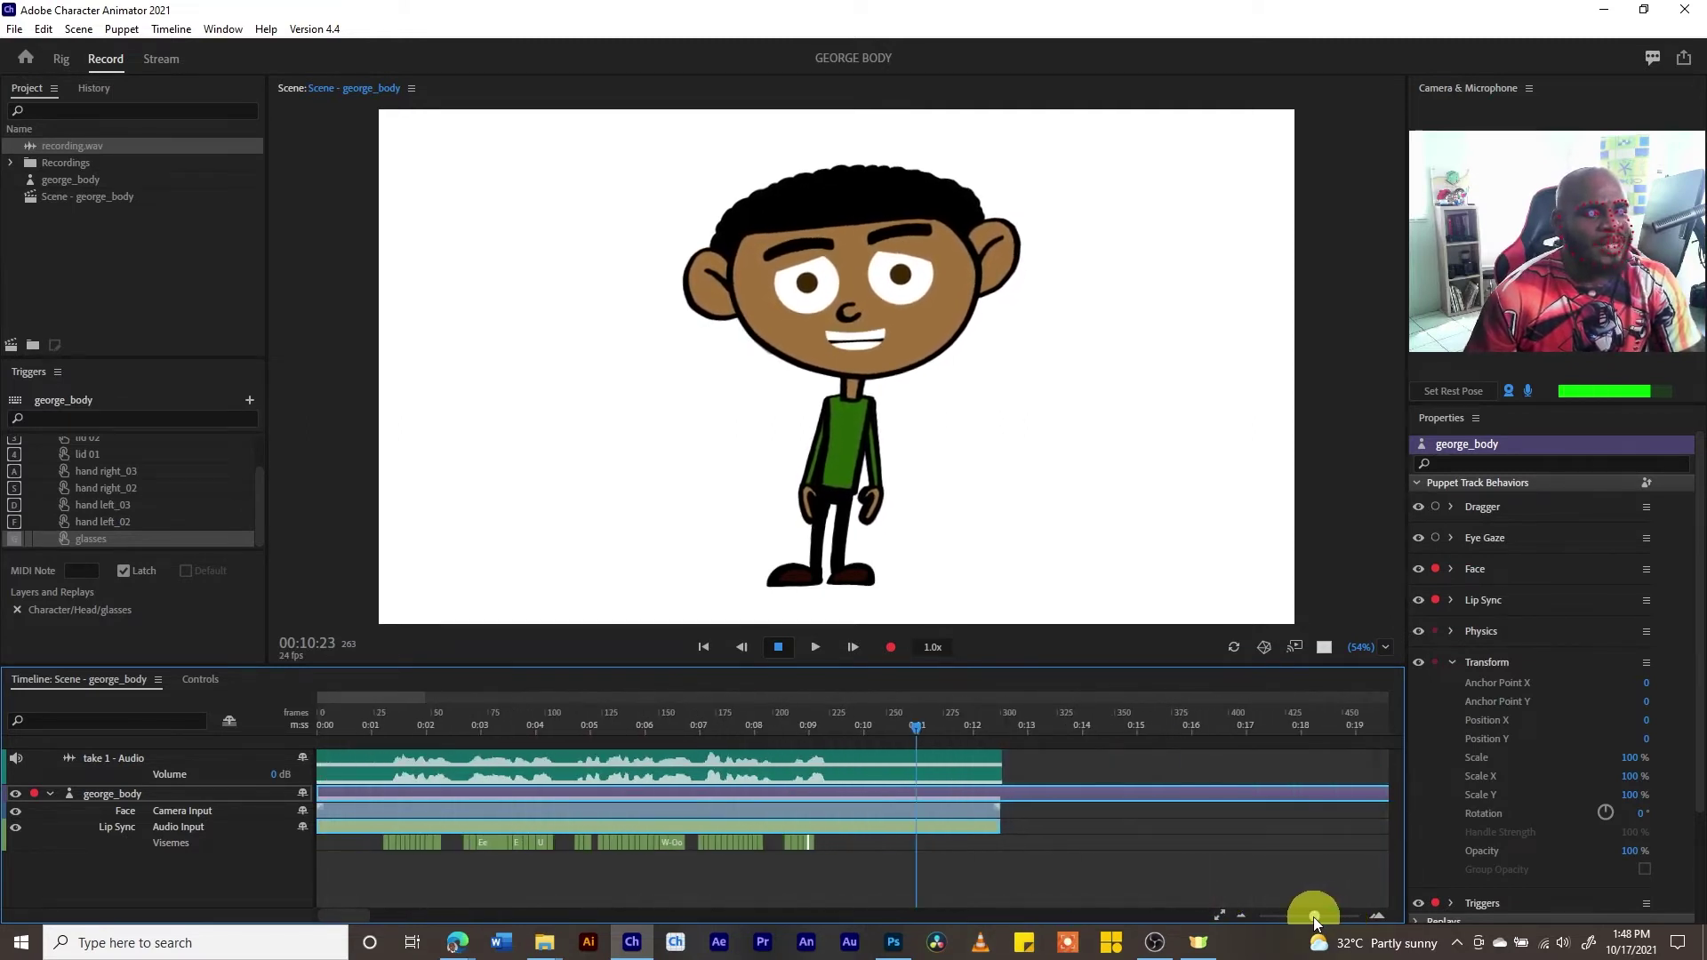
left_click(383, 722)
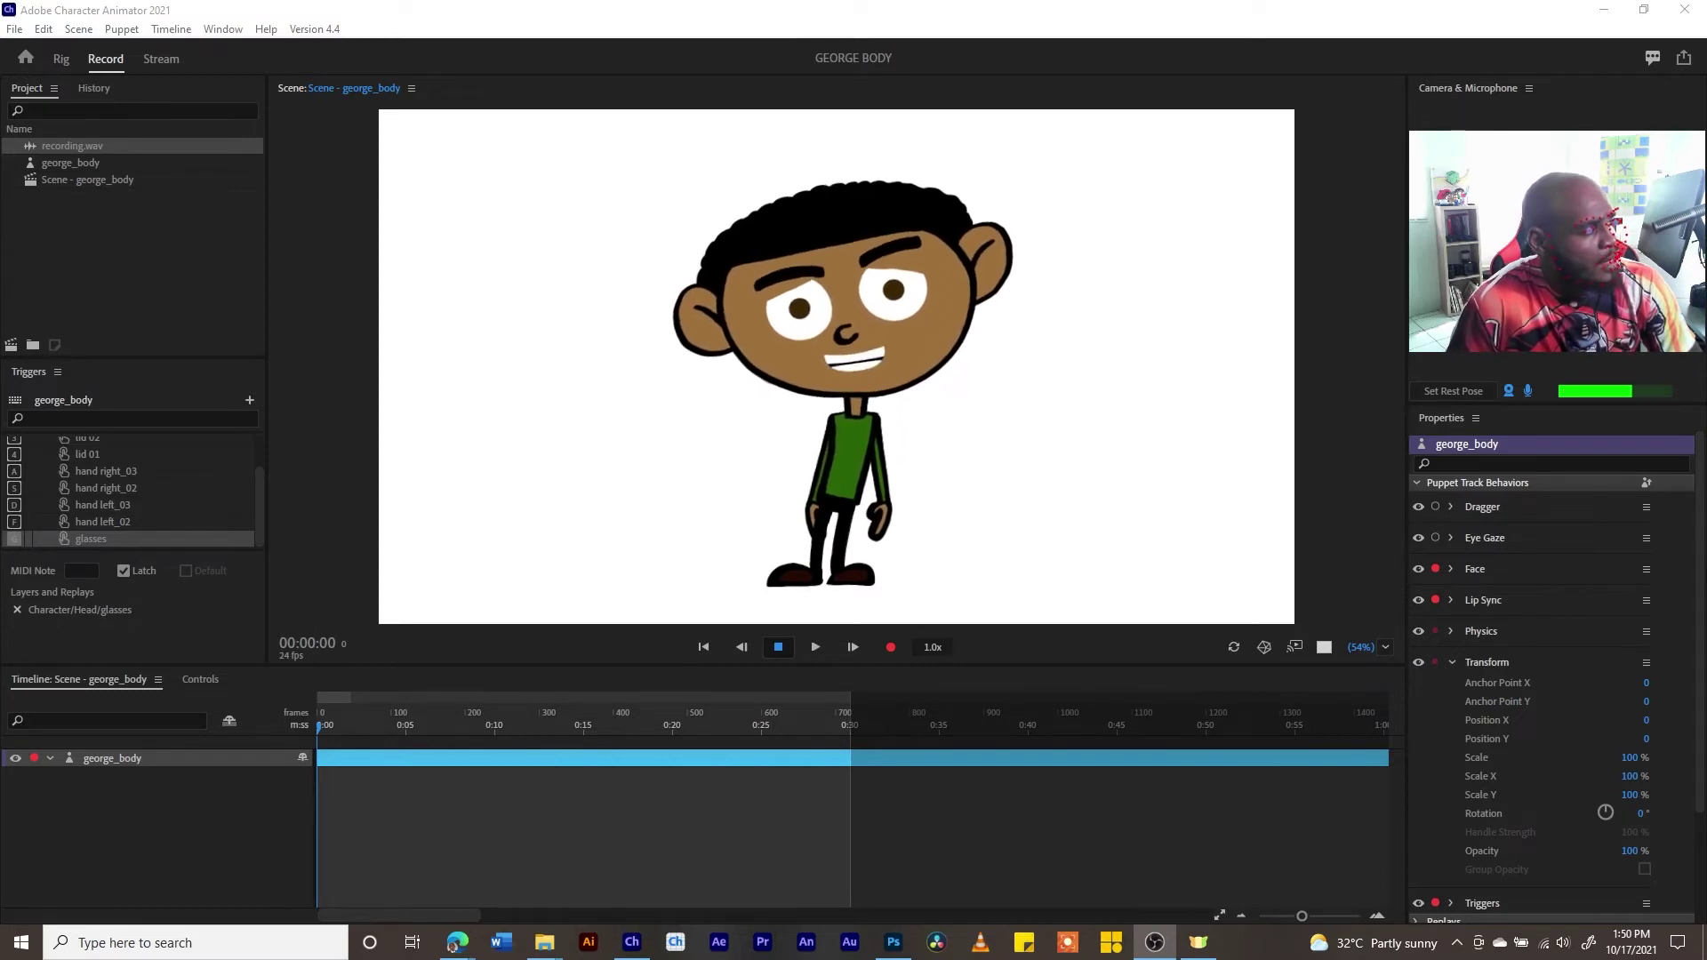
Import recording 2.wav and place it on the timeline under the george_body track.
left_click_drag(1706, 196, 106, 303)
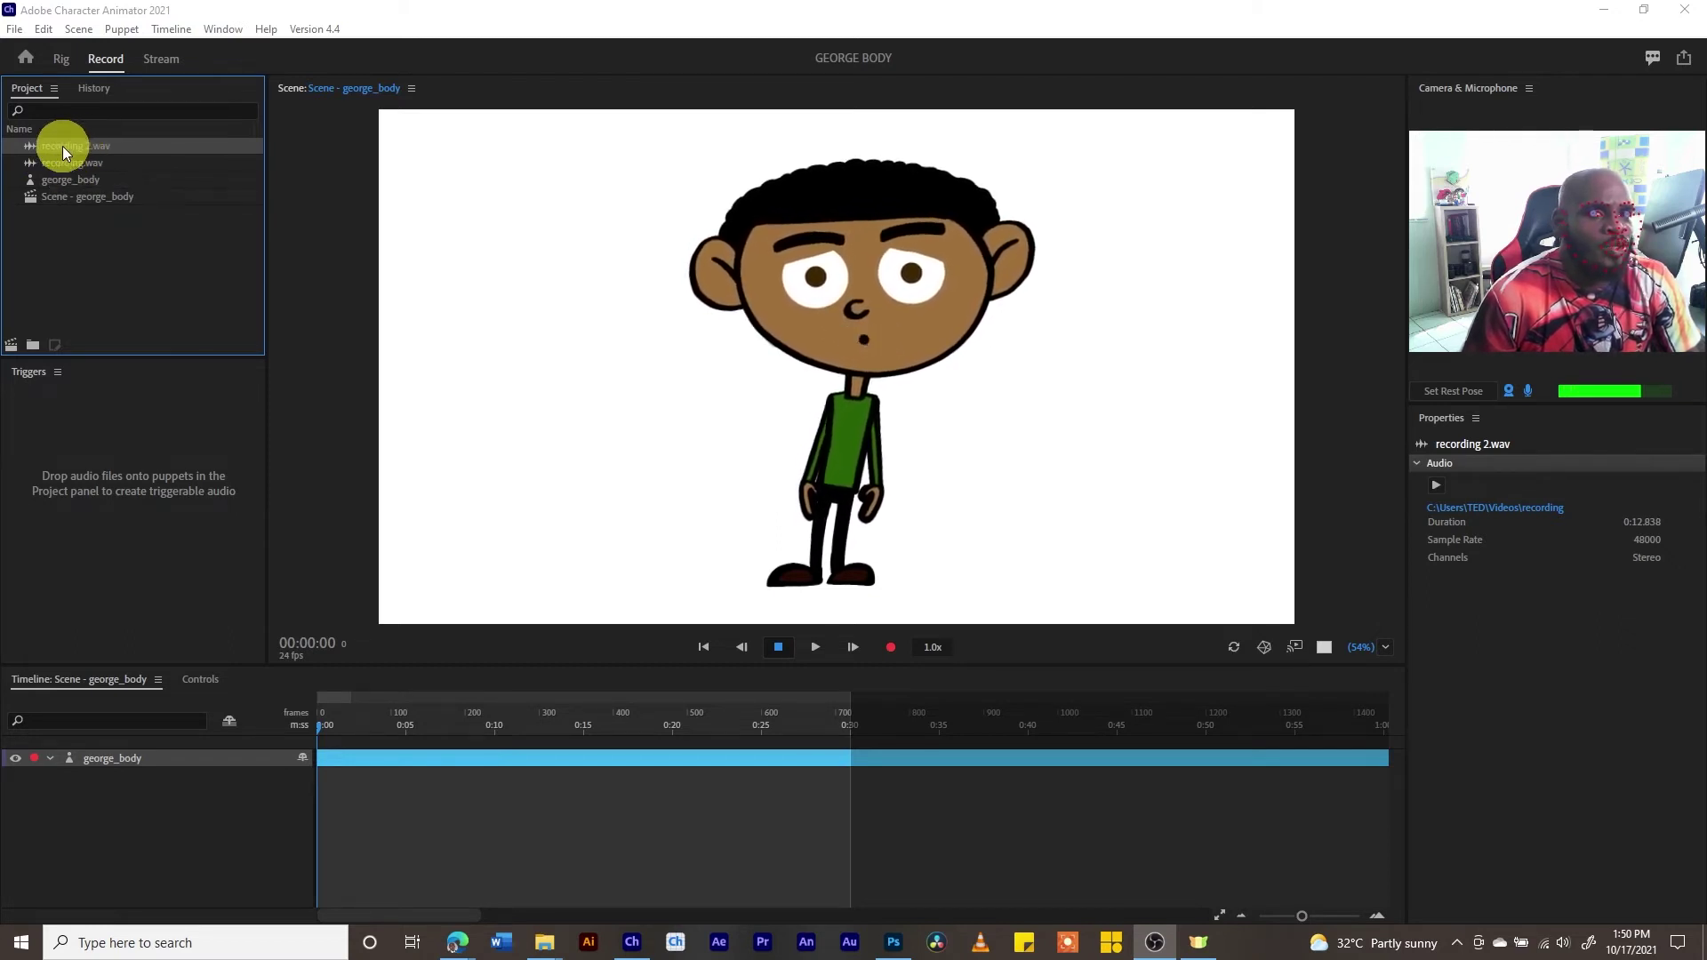
left_click_drag(63, 146, 295, 432)
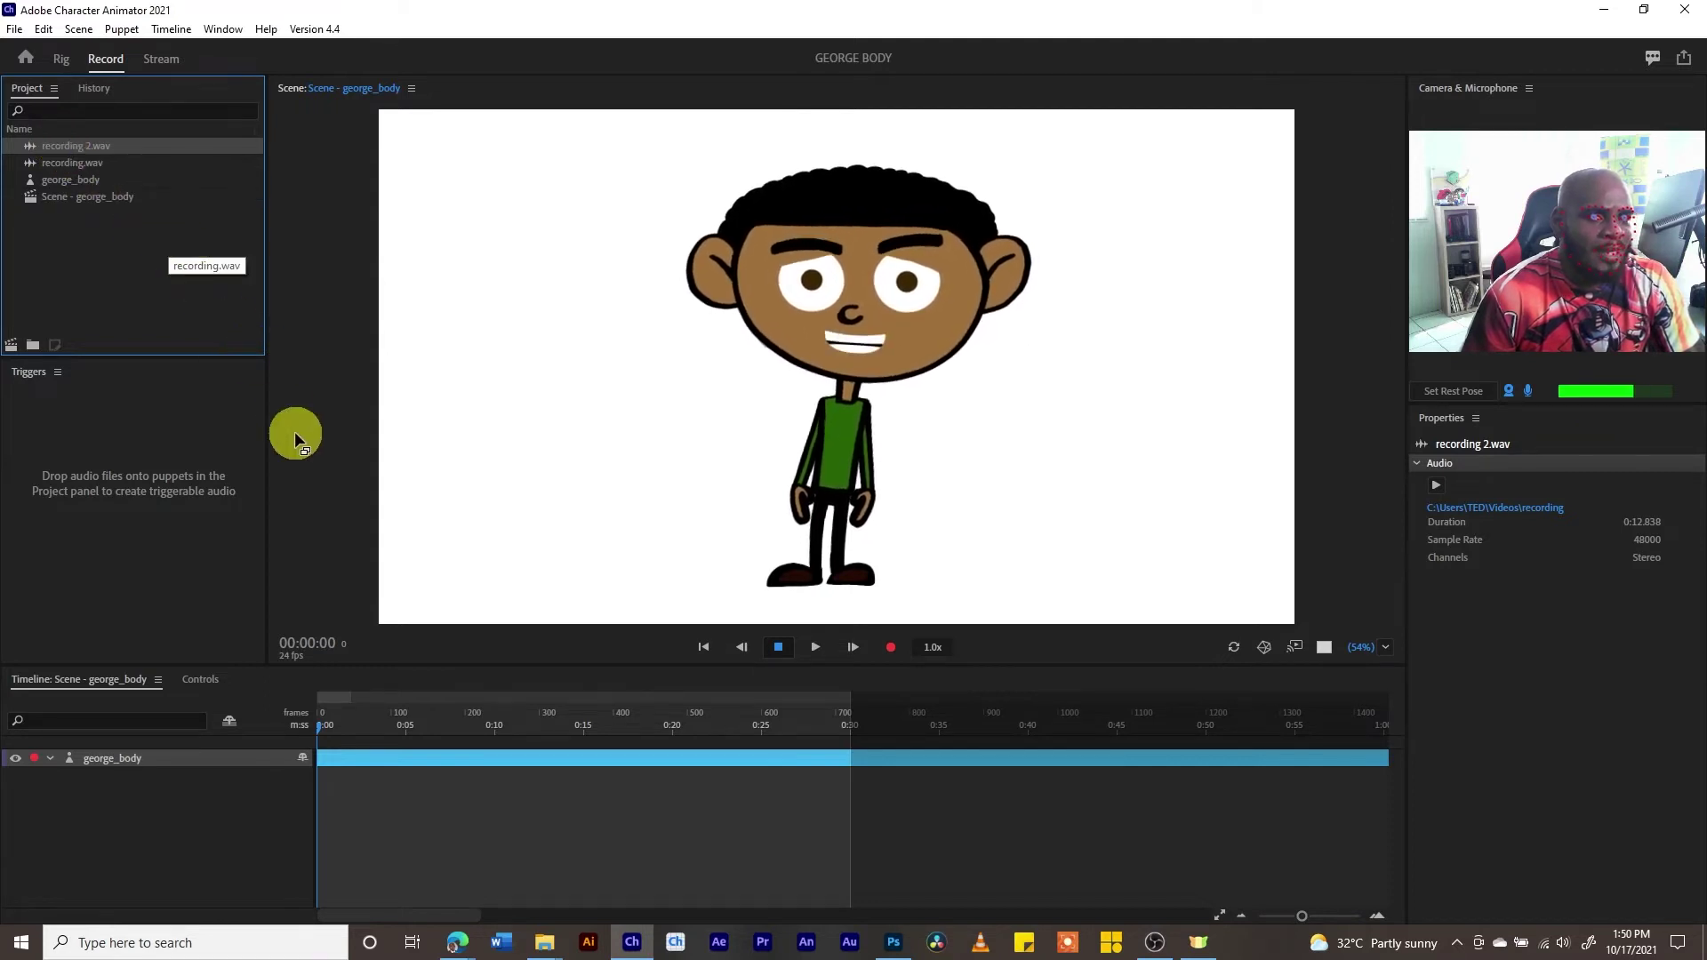
left_click_drag(356, 591, 397, 792)
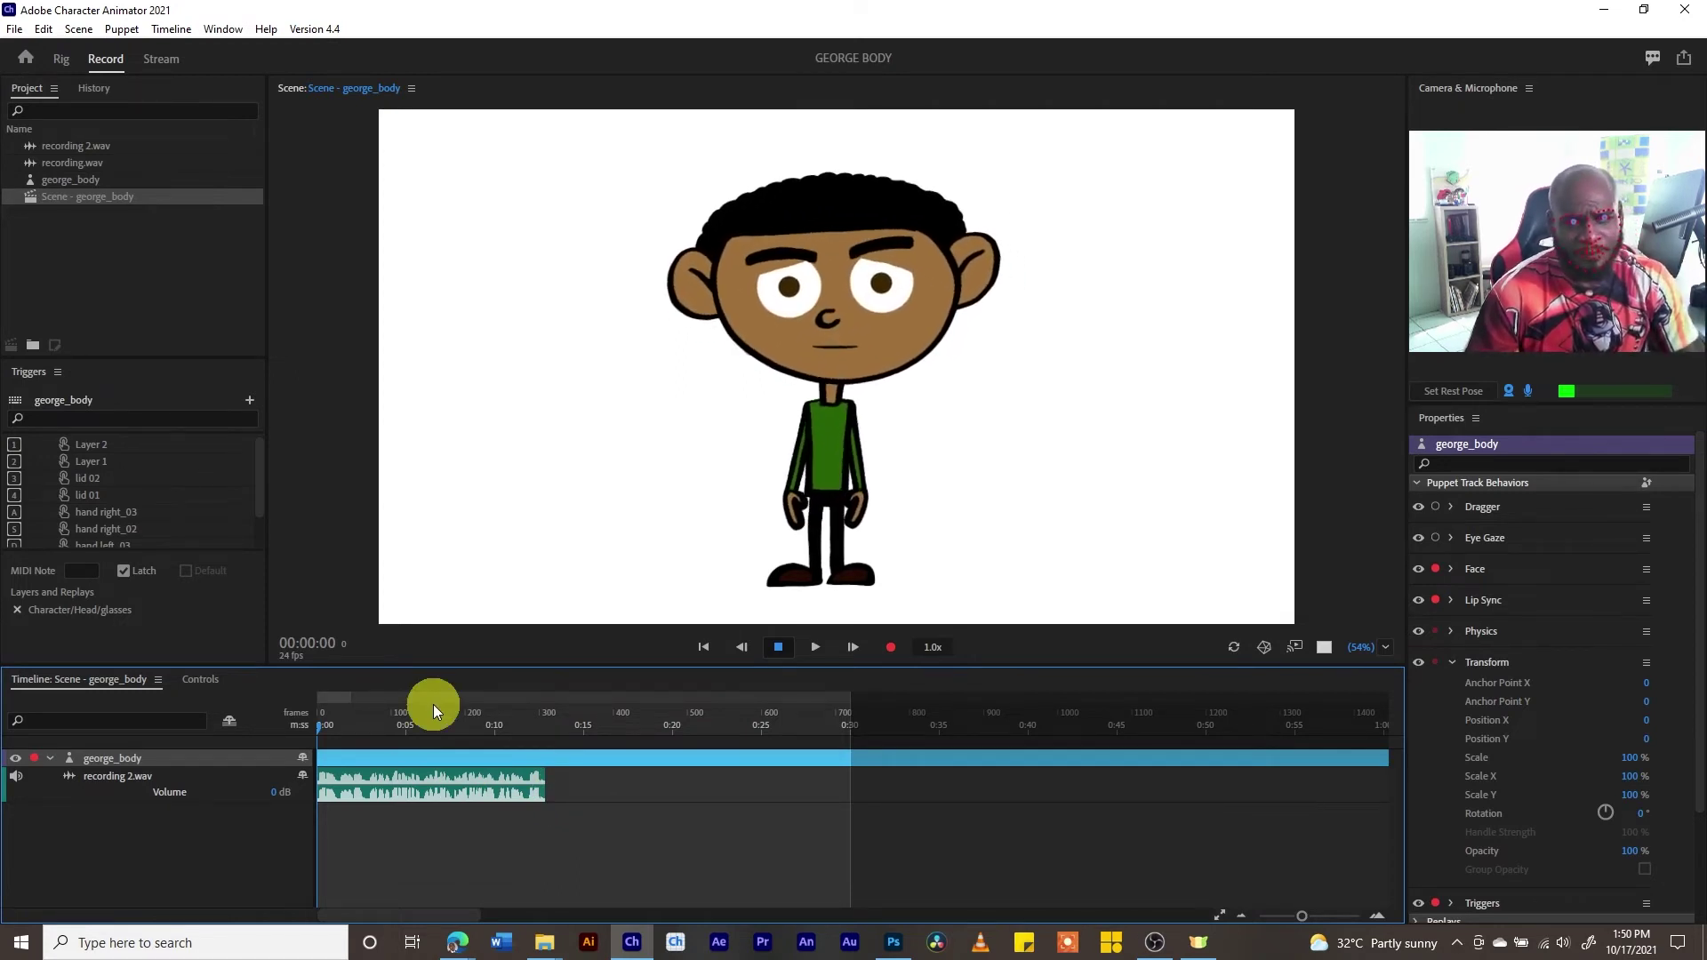
key("space")
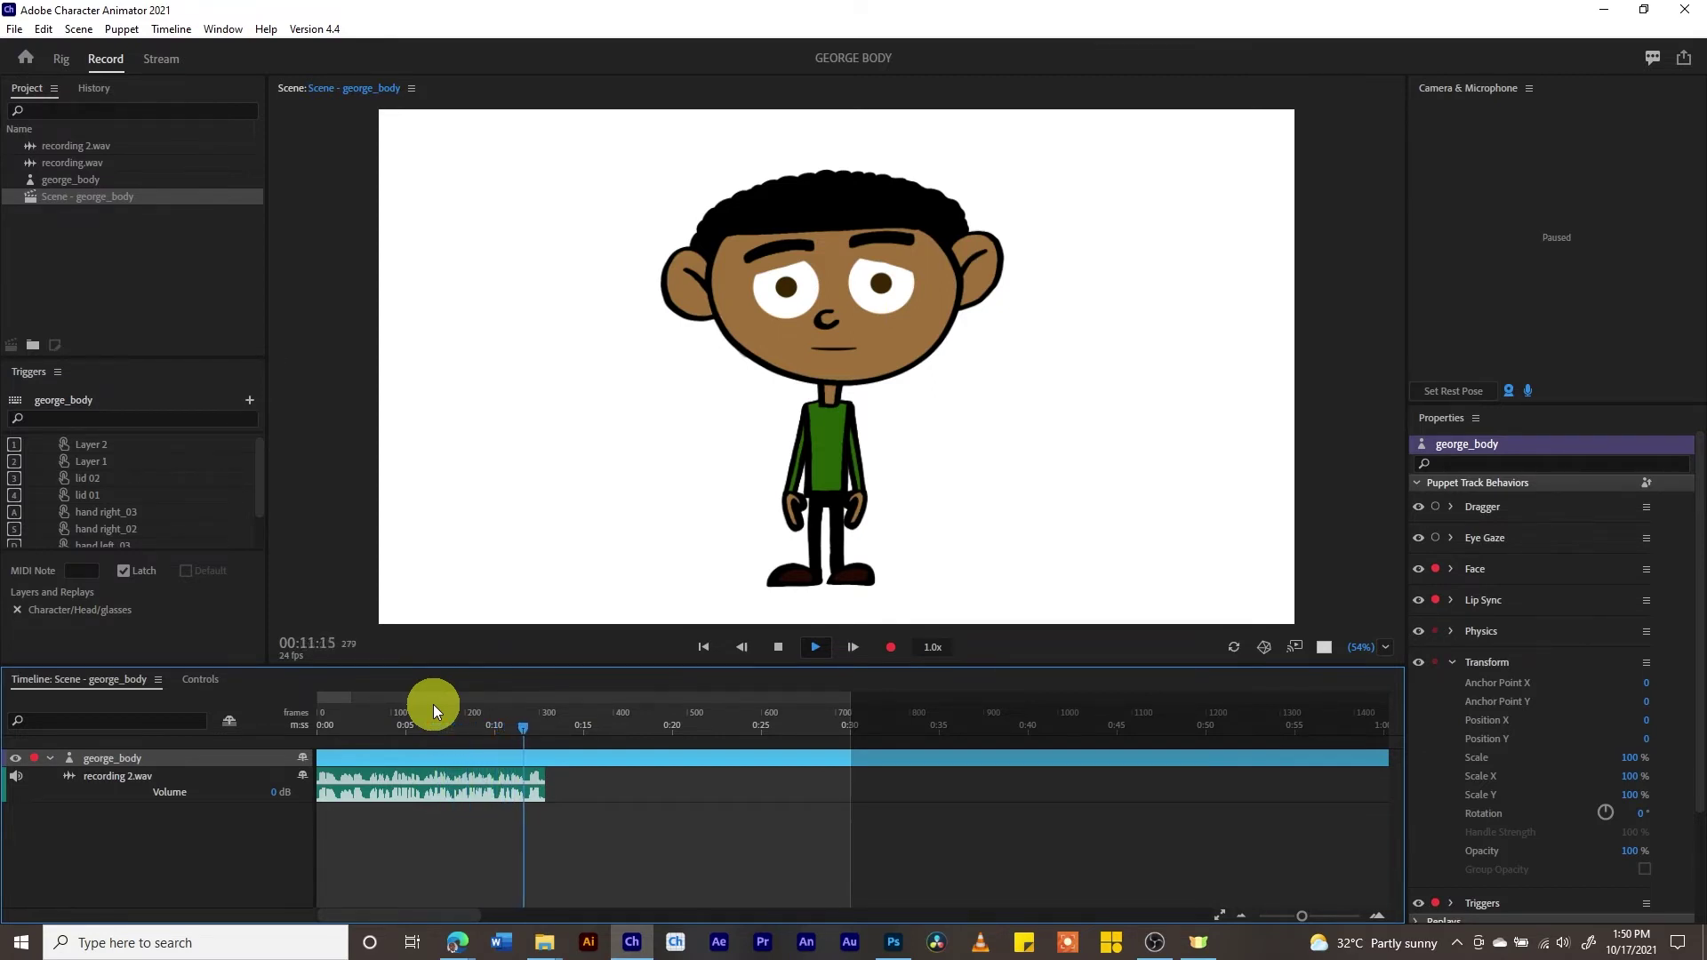
key("space")
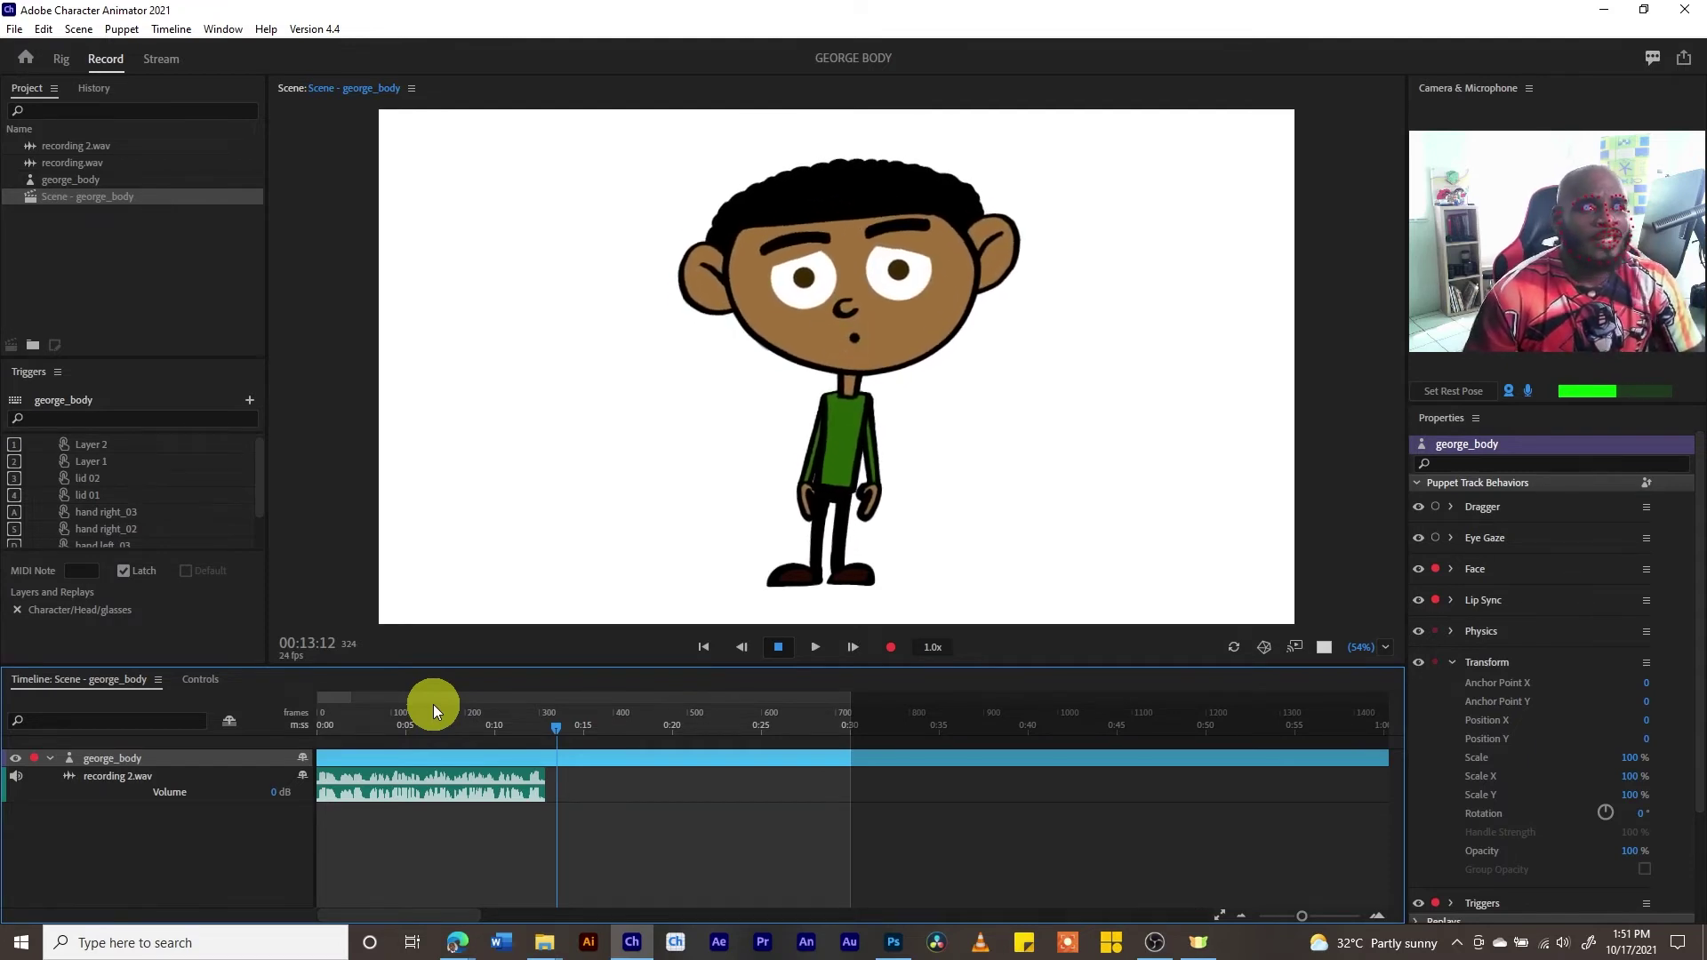
Run Timeline > Compute Lip Sync Take from Scene Audio for recording 2.wav.
left_click(81, 29)
mouse_move(166, 37)
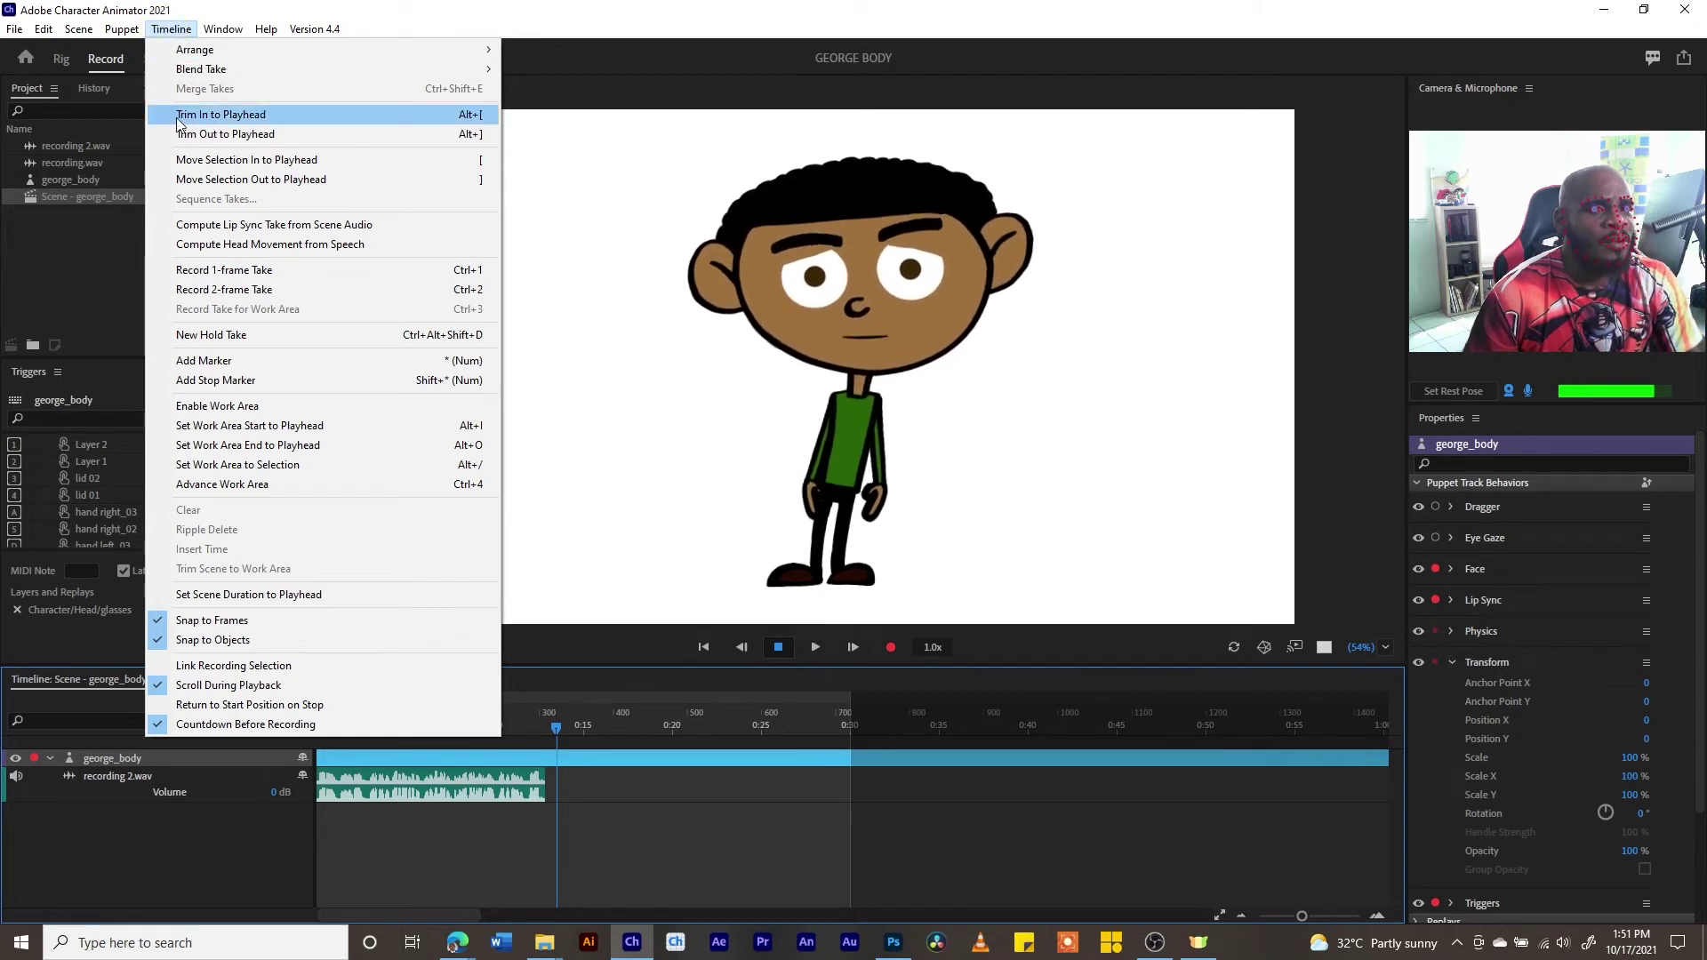
left_click(201, 229)
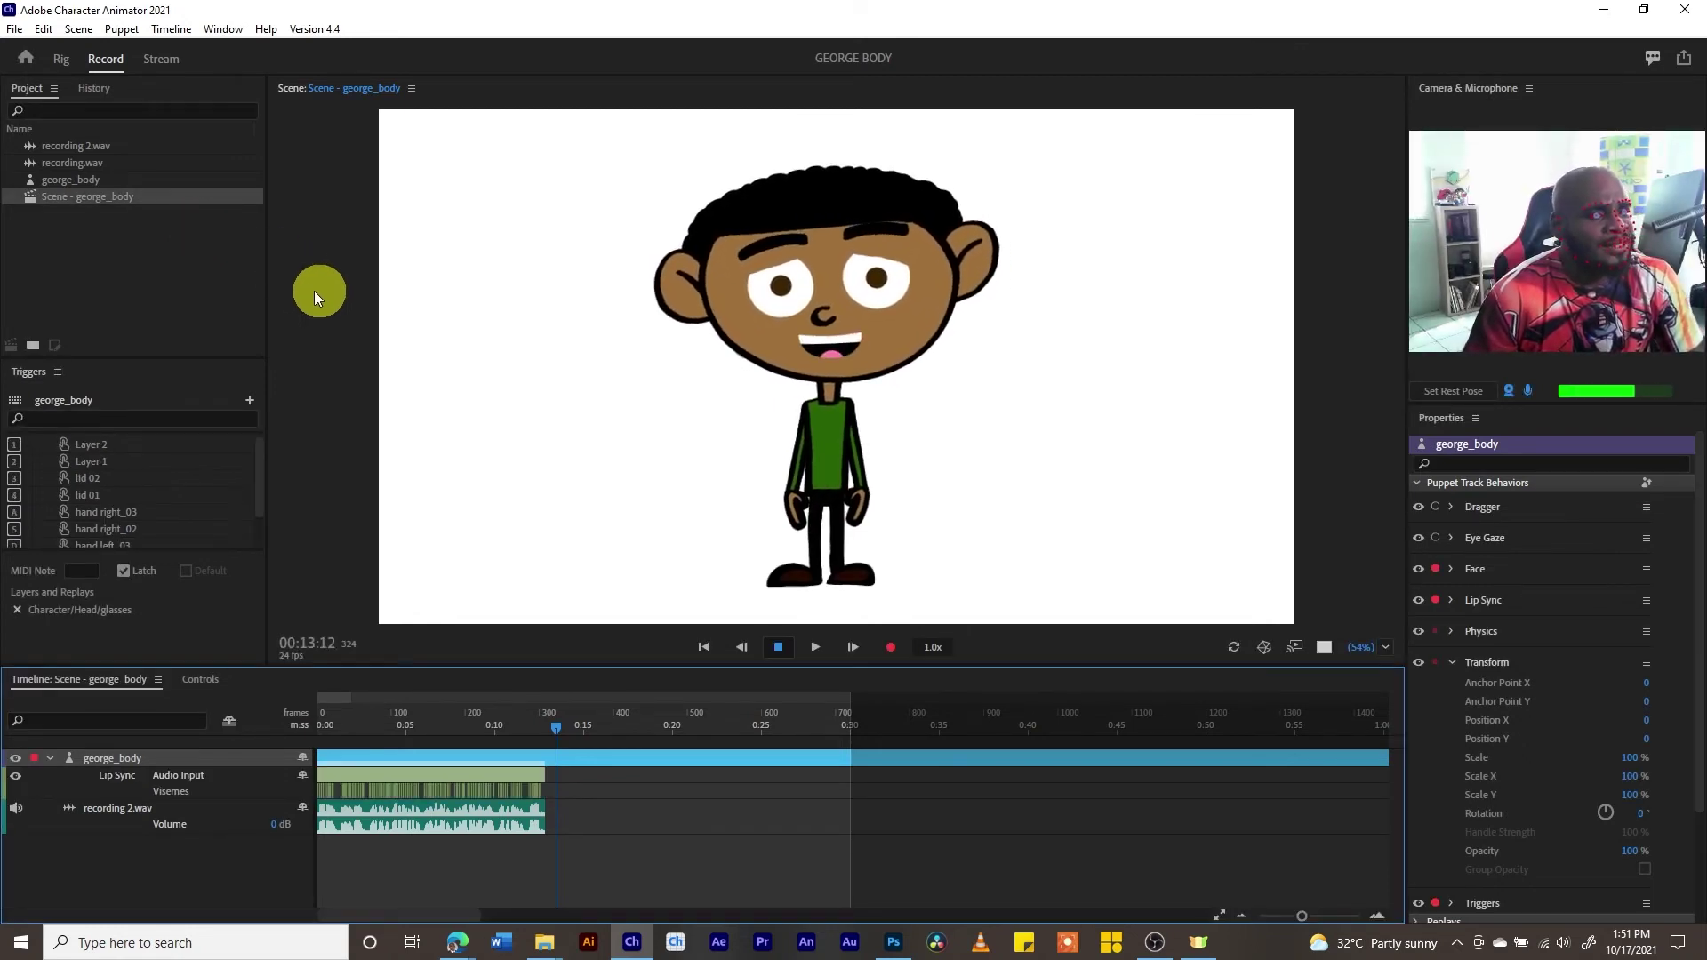
Play back the computed lip sync from the start, then turn the microphone input off.
left_click_drag(377, 724, 248, 708)
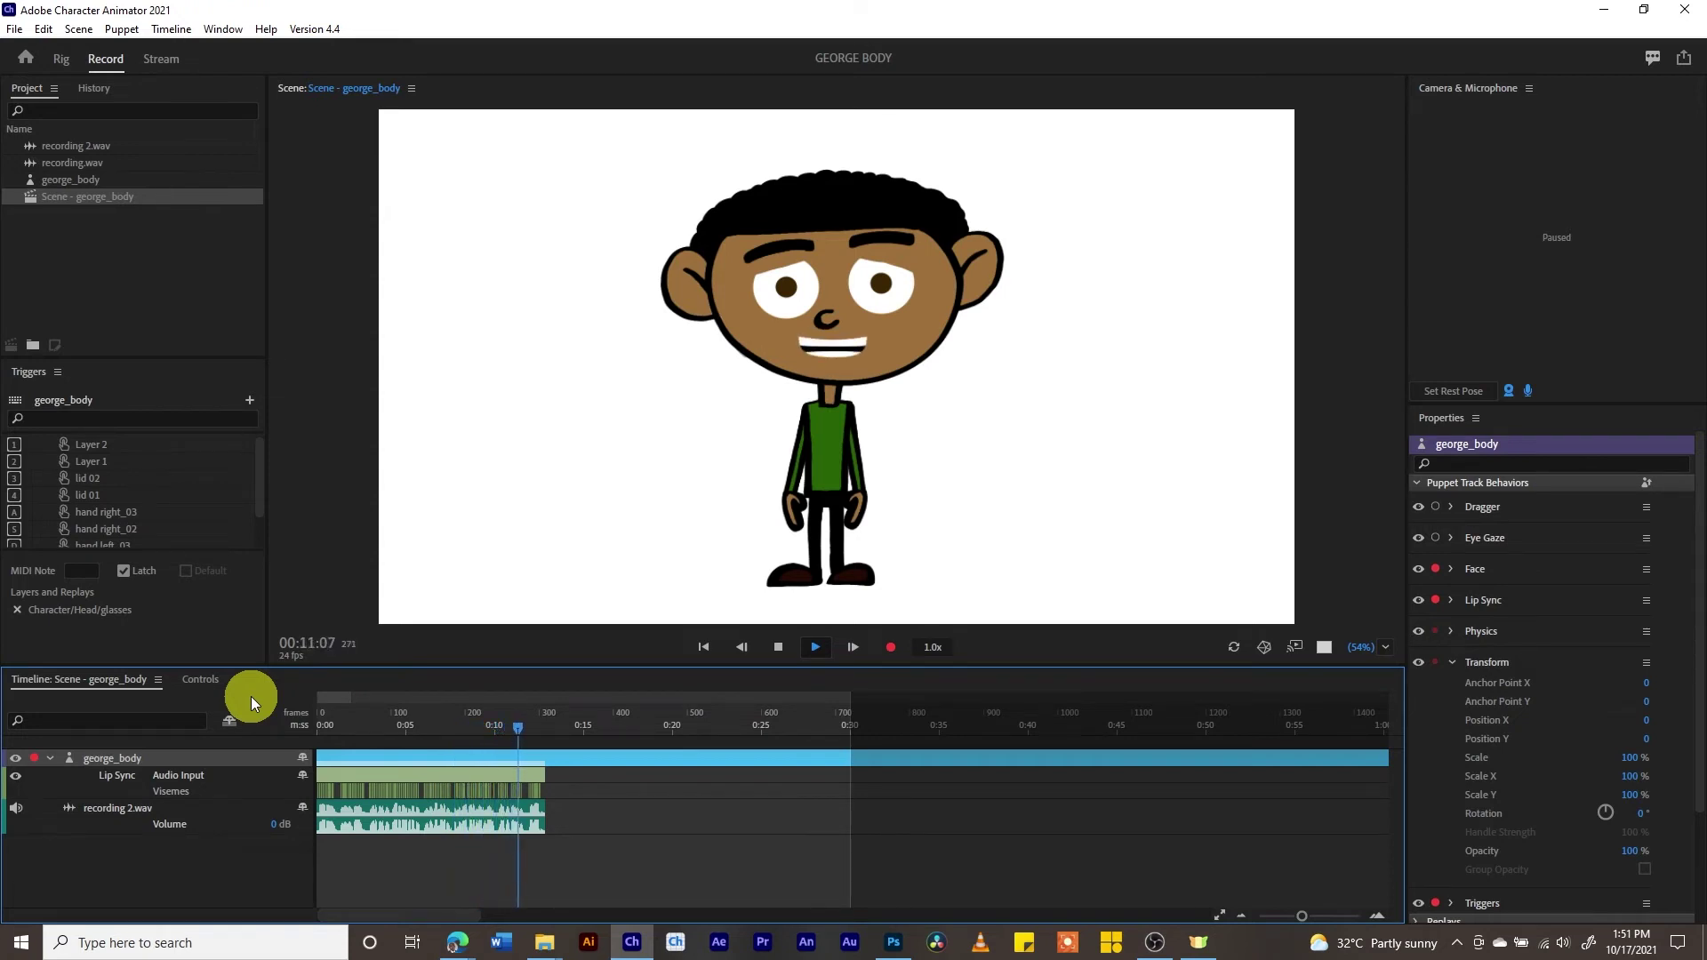
key("space")
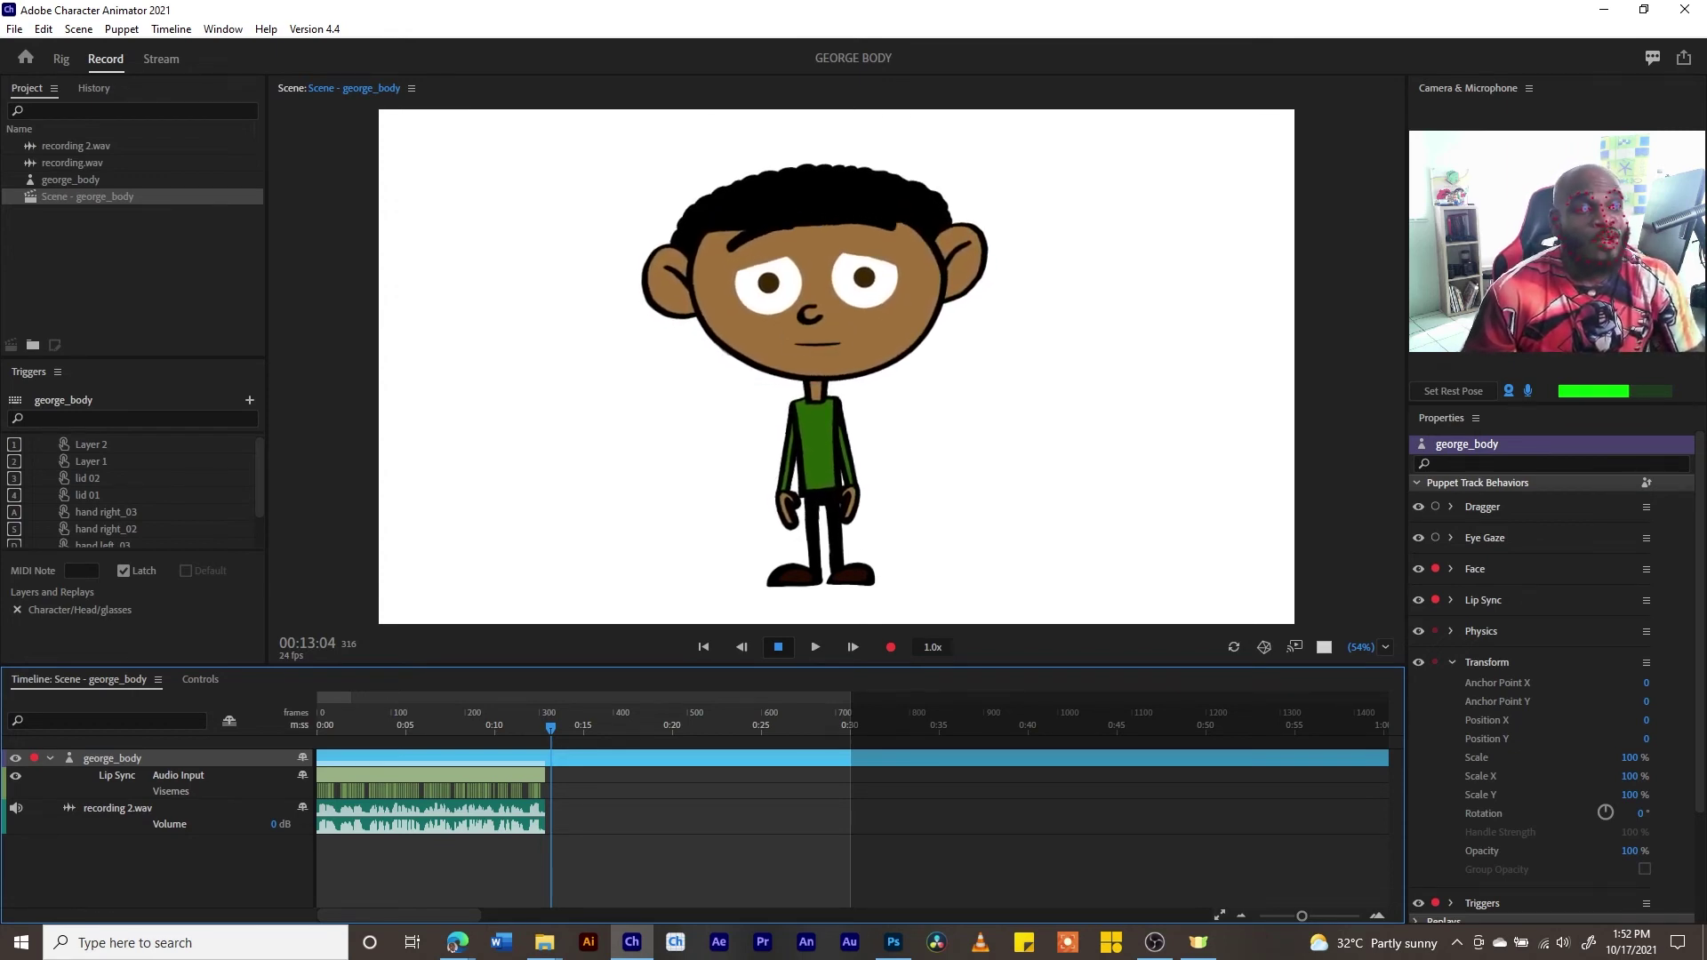
left_click(1527, 388)
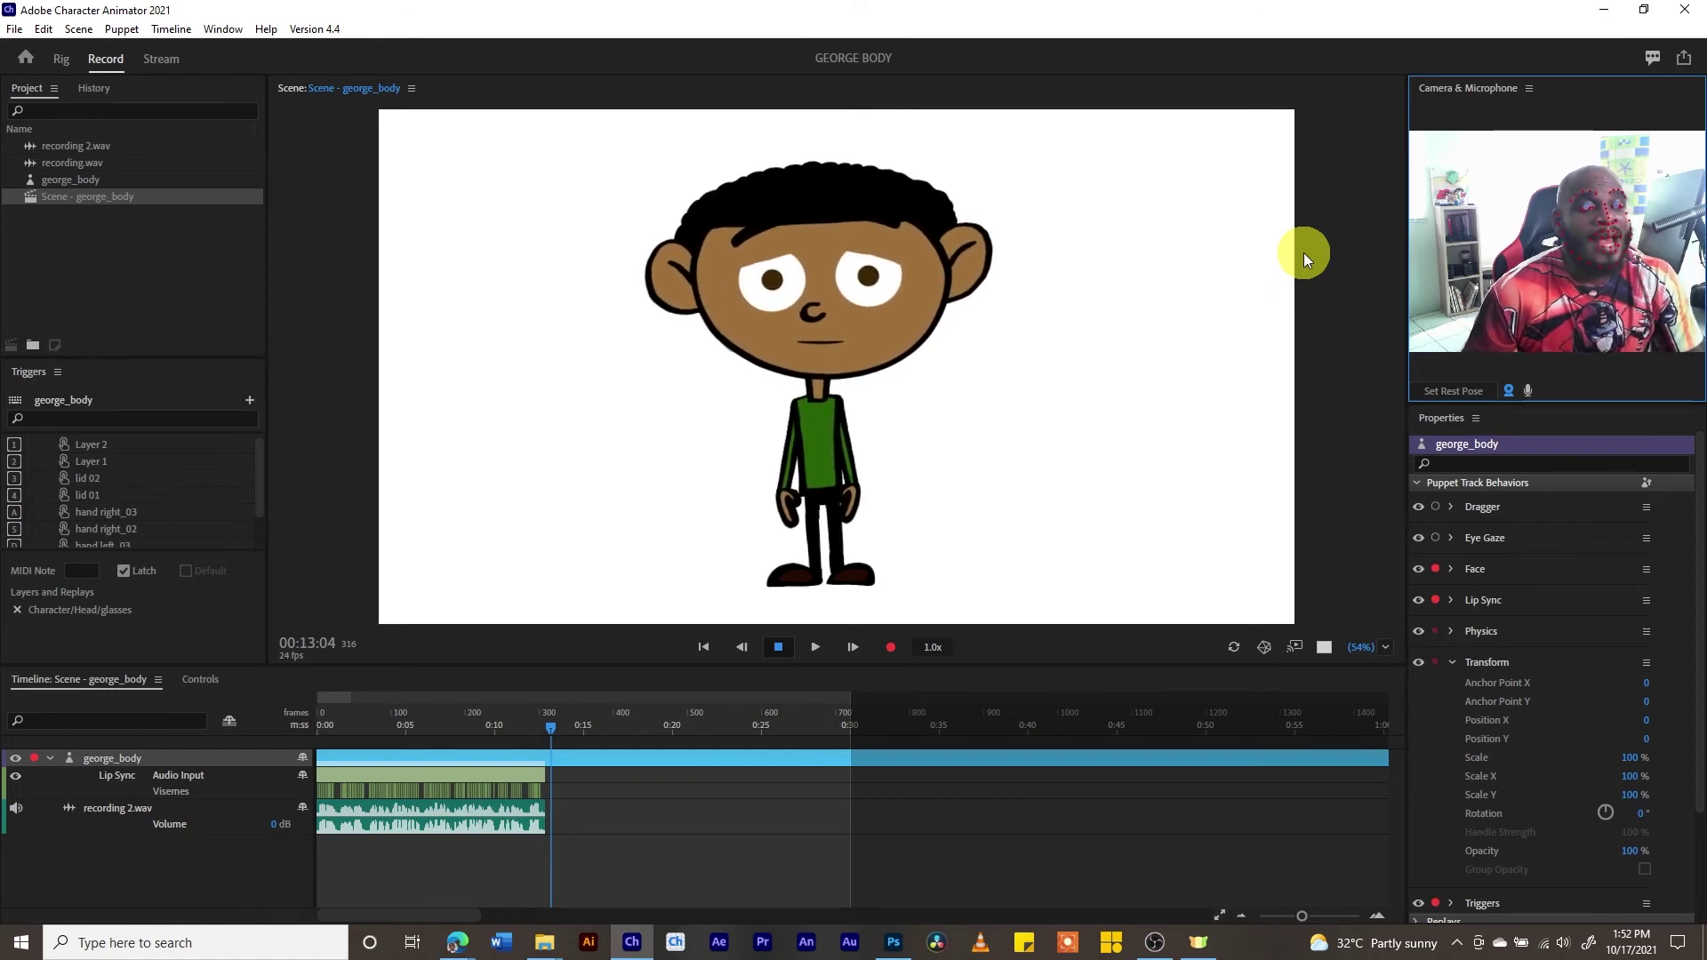
left_click_drag(545, 724, 491, 727)
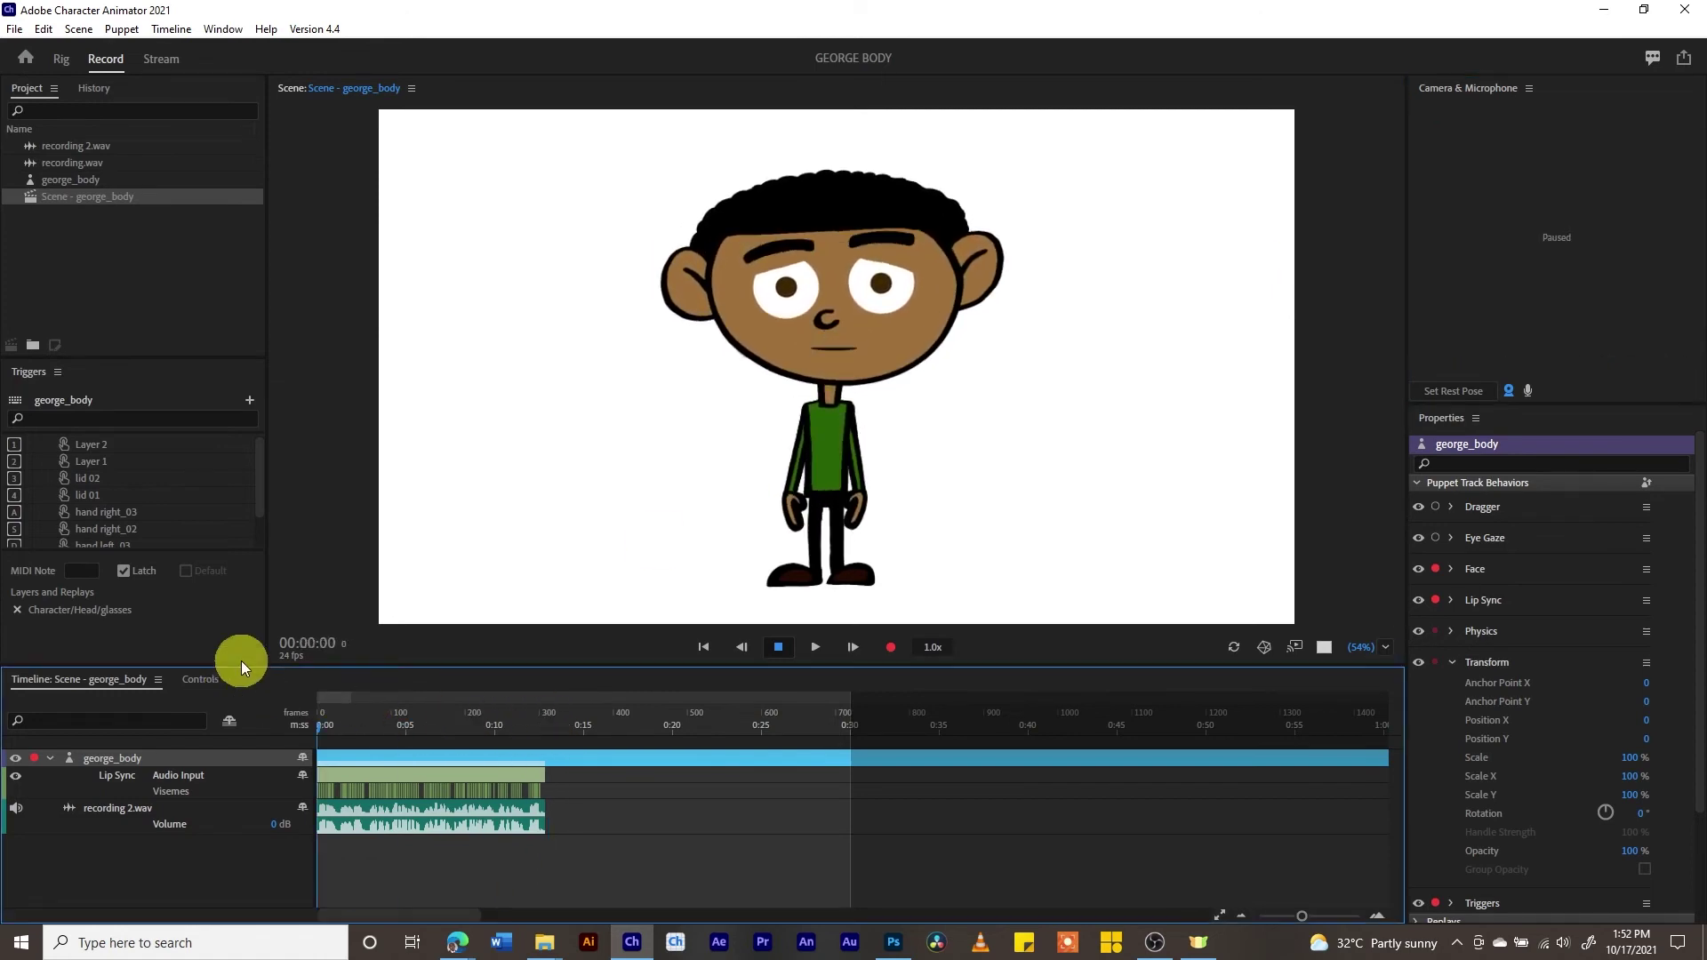
Record a roughly 15-second take 2 of George's face from the webcam.
left_click(889, 647)
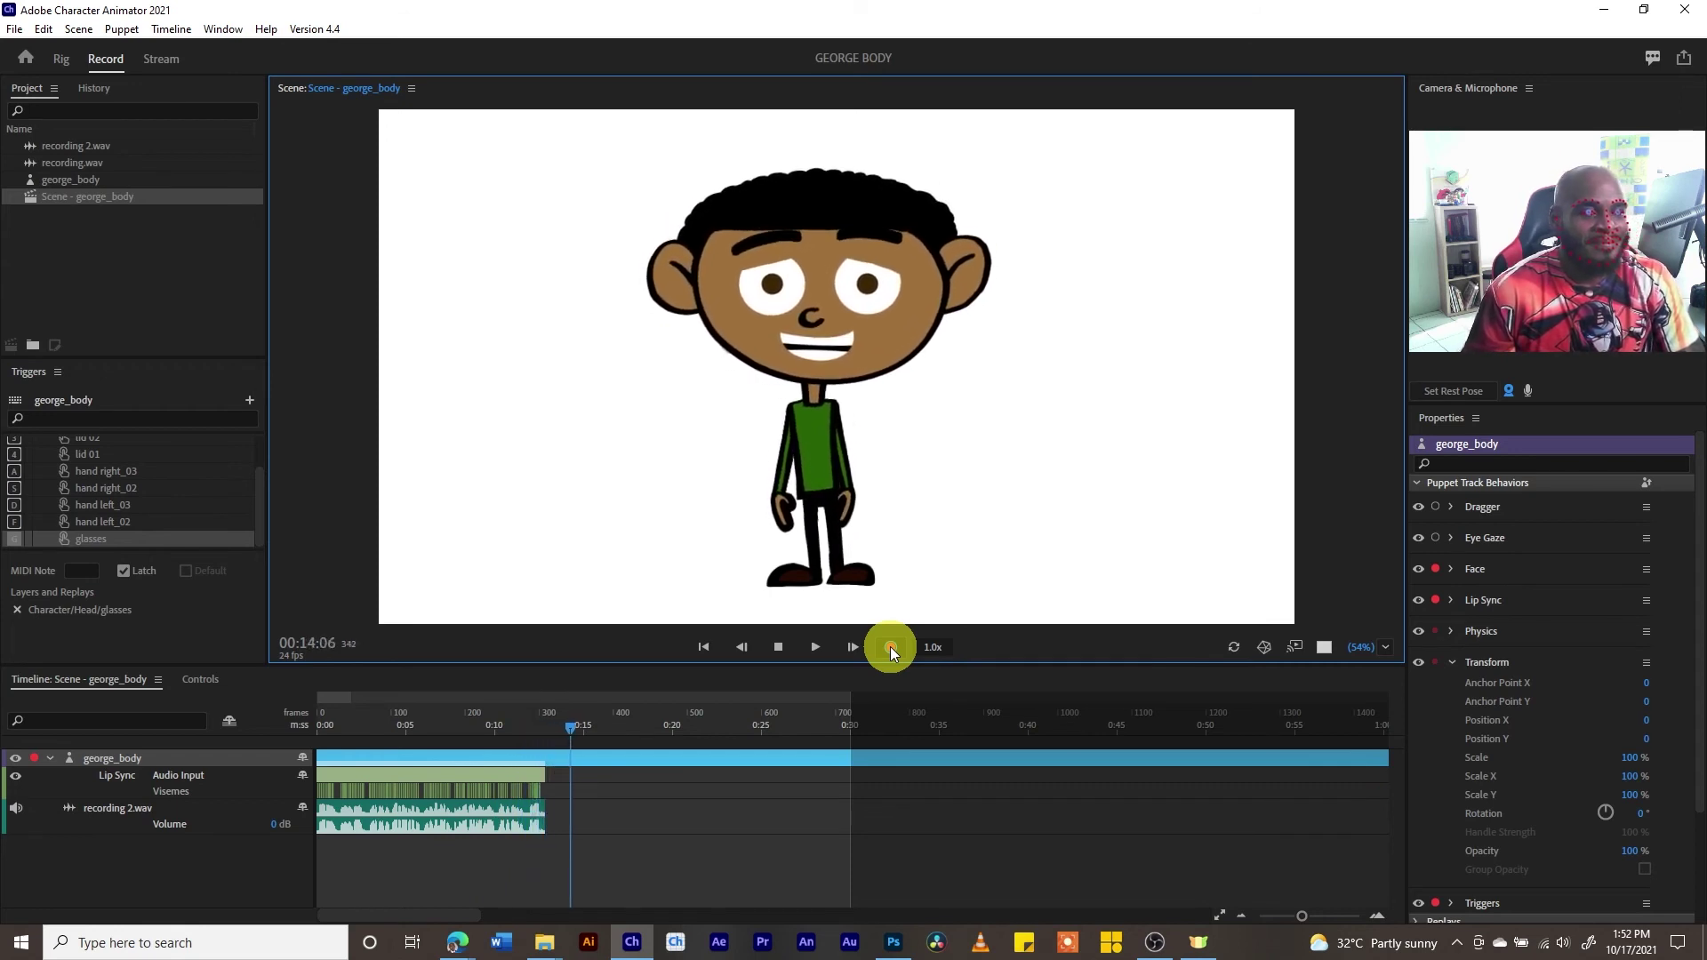
left_click(890, 646)
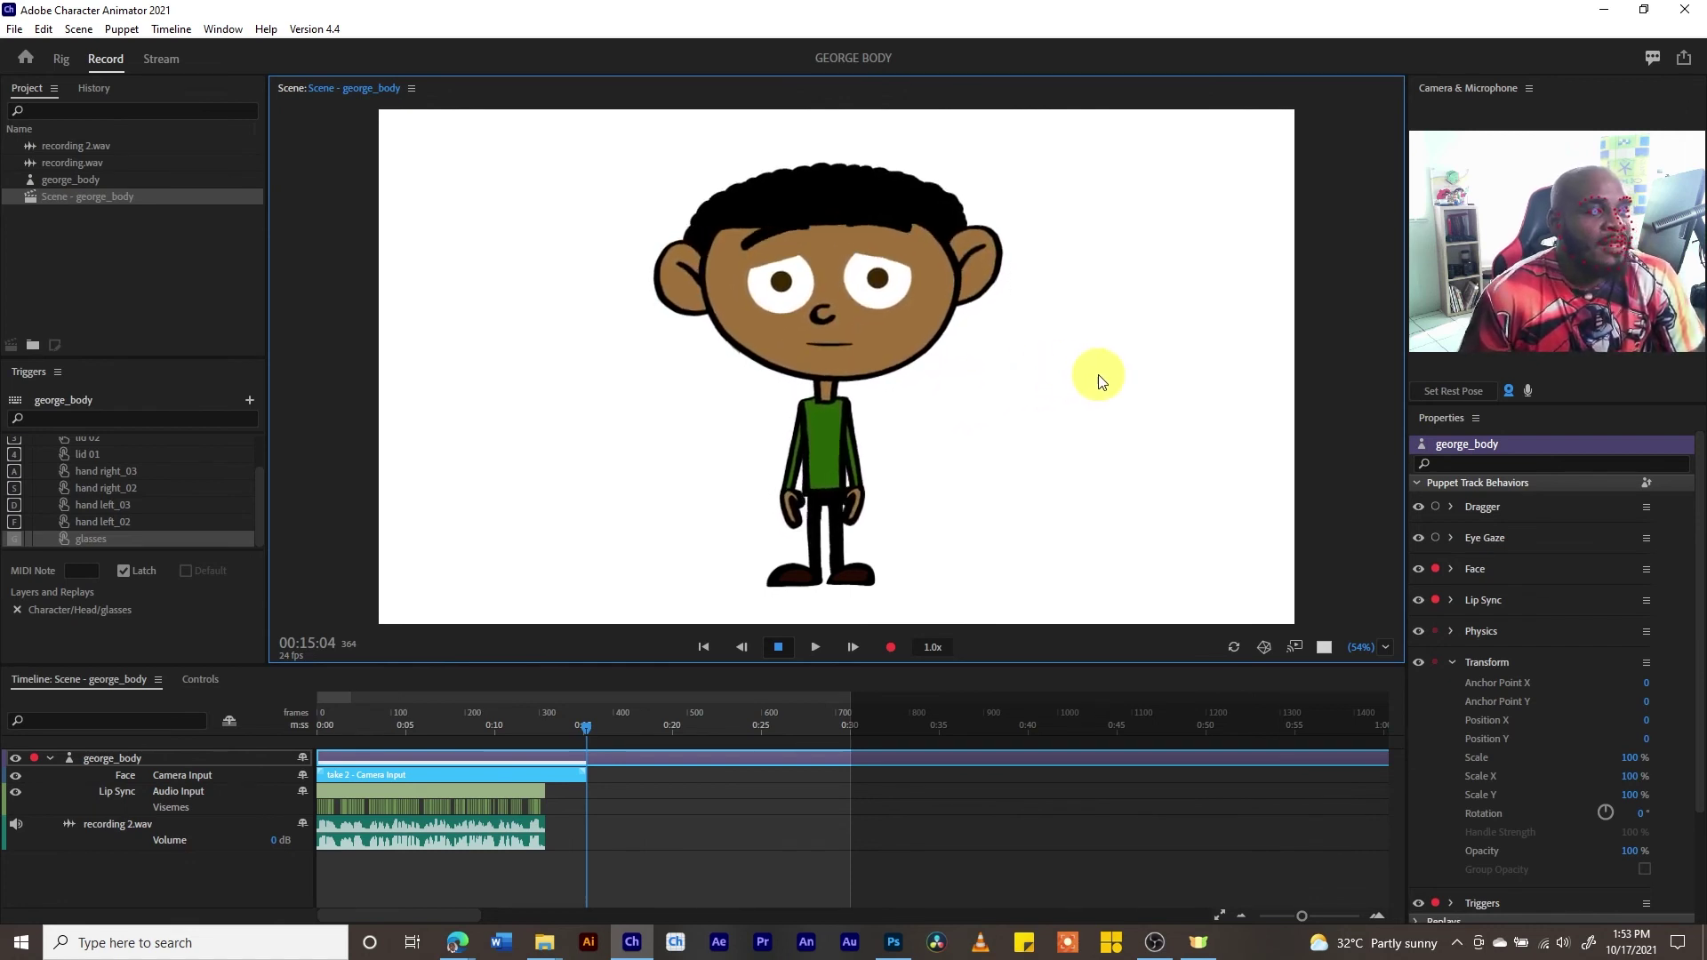
Turn the microphone back on and play the scene from frame 0 with both takes.
left_click(1527, 390)
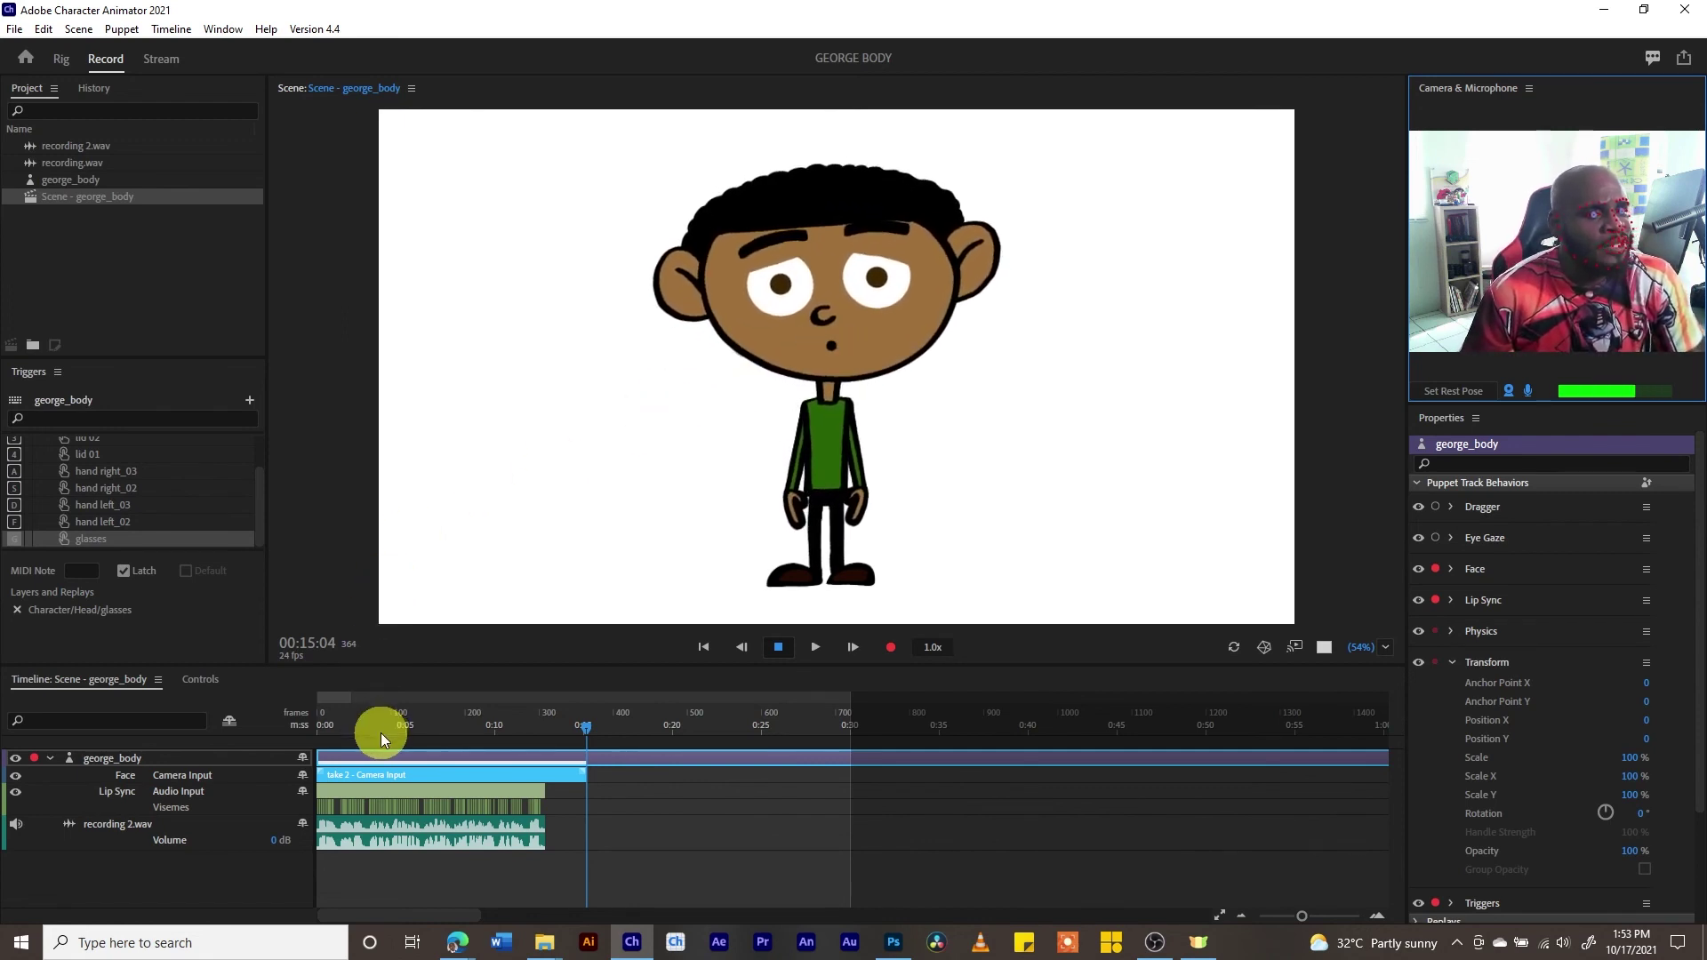
left_click_drag(380, 732, 231, 707)
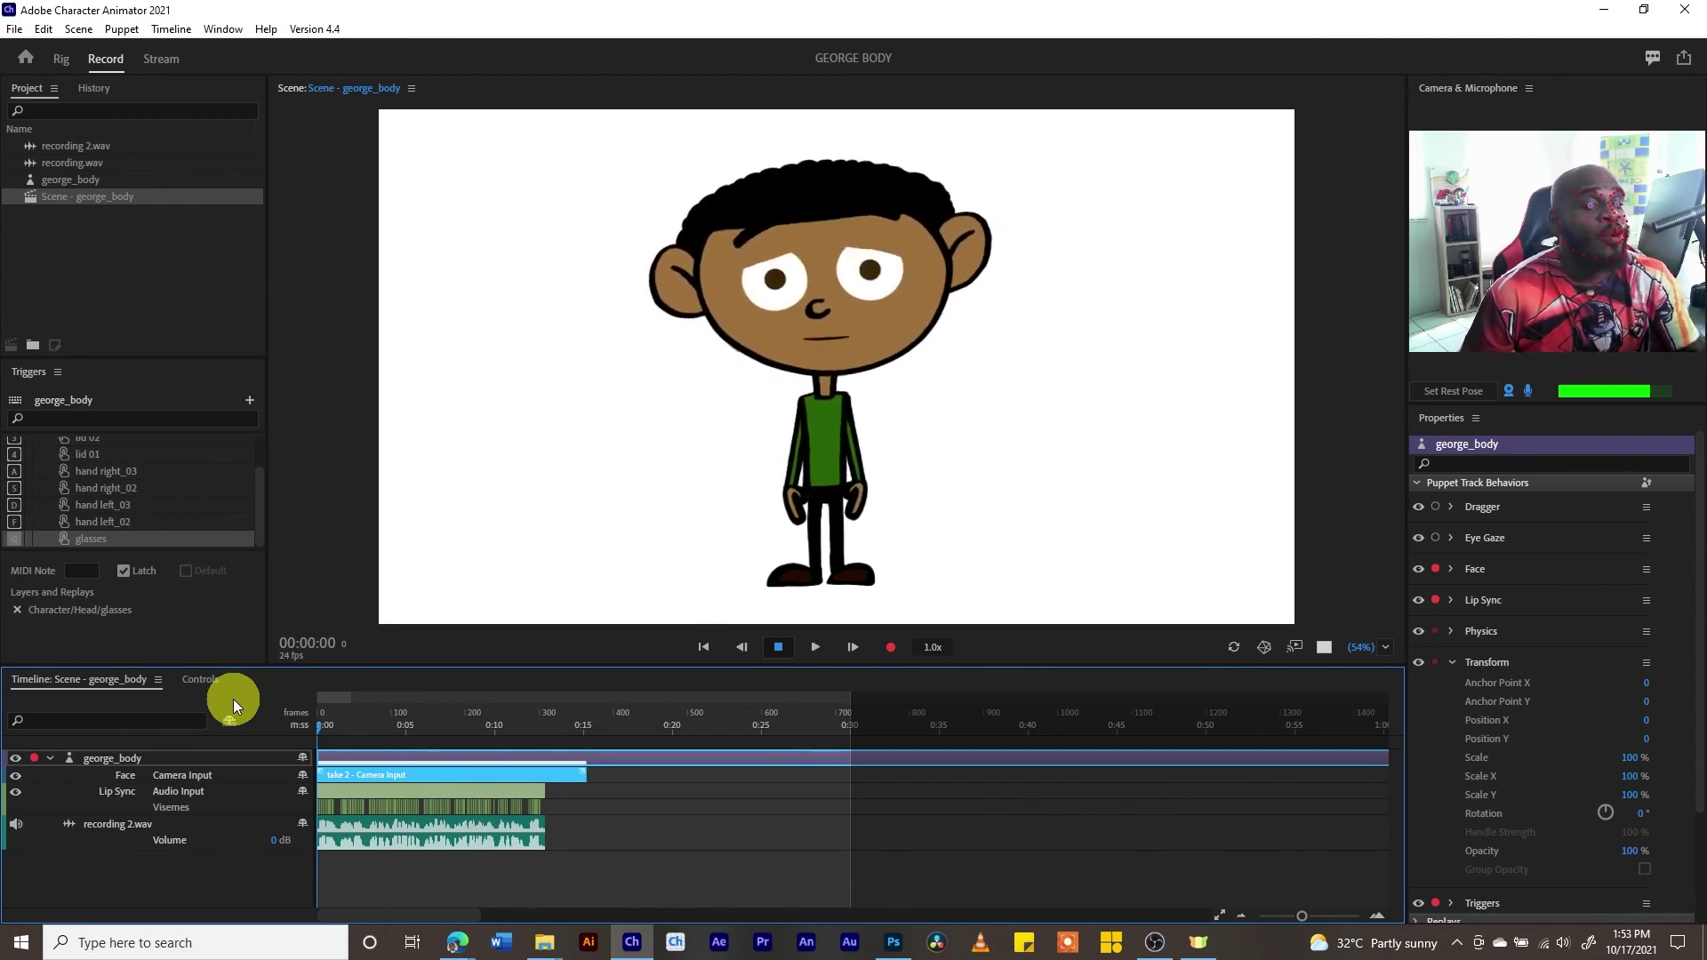
key("space")
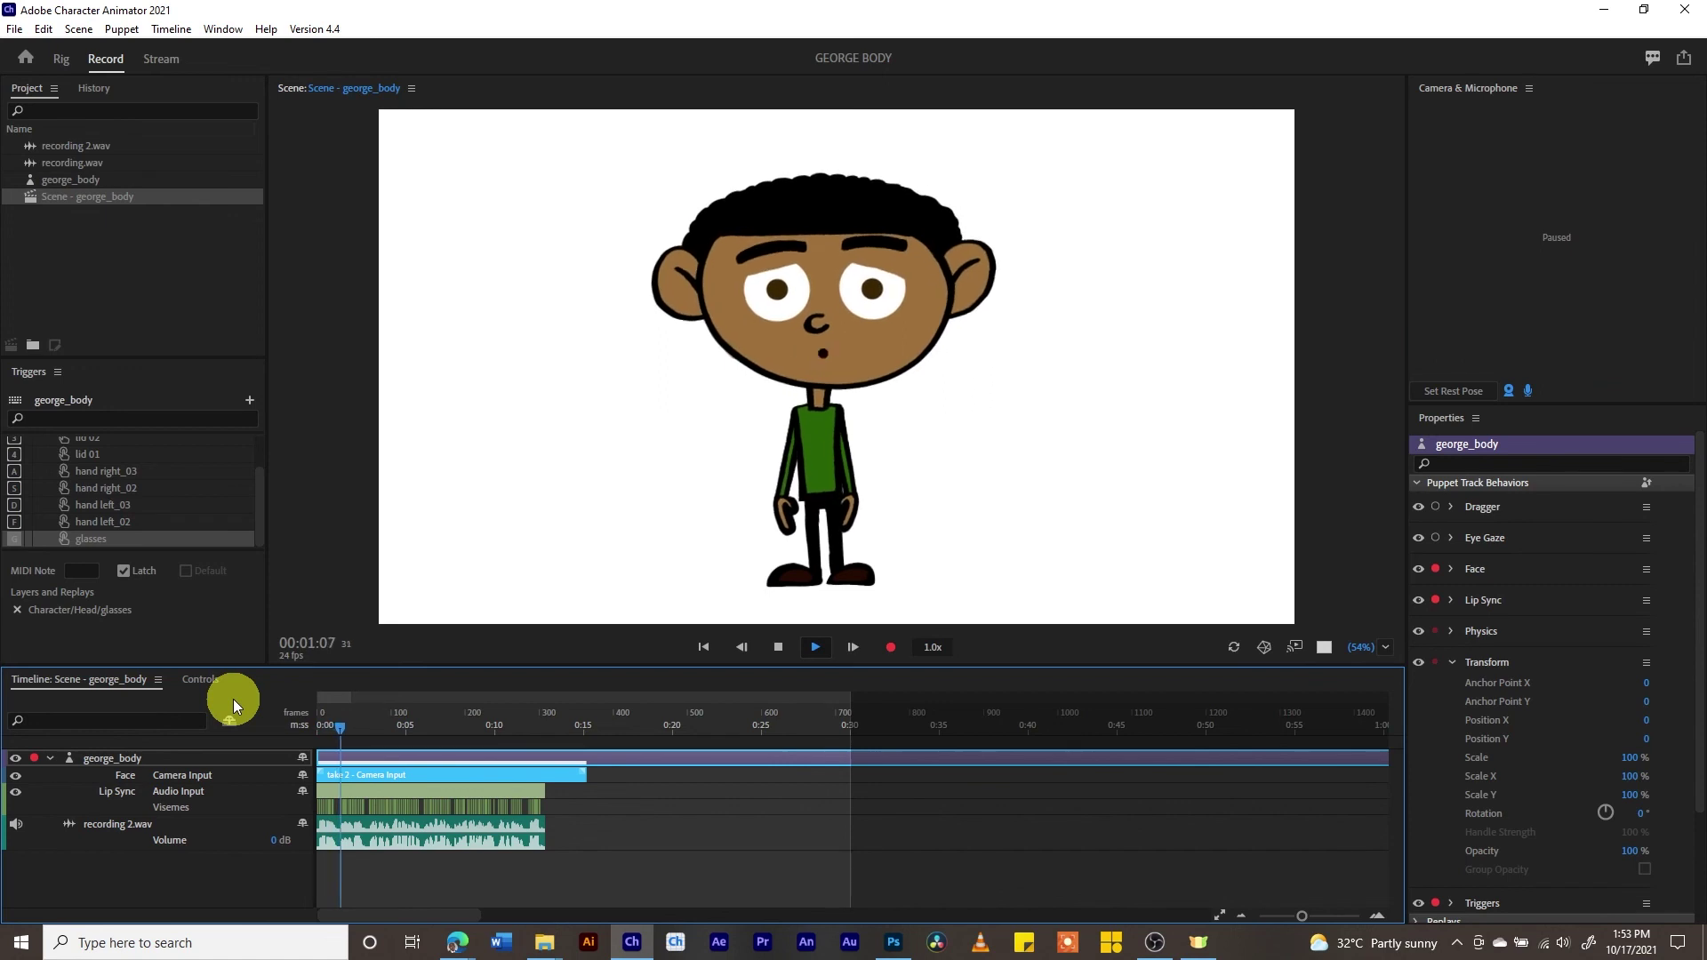